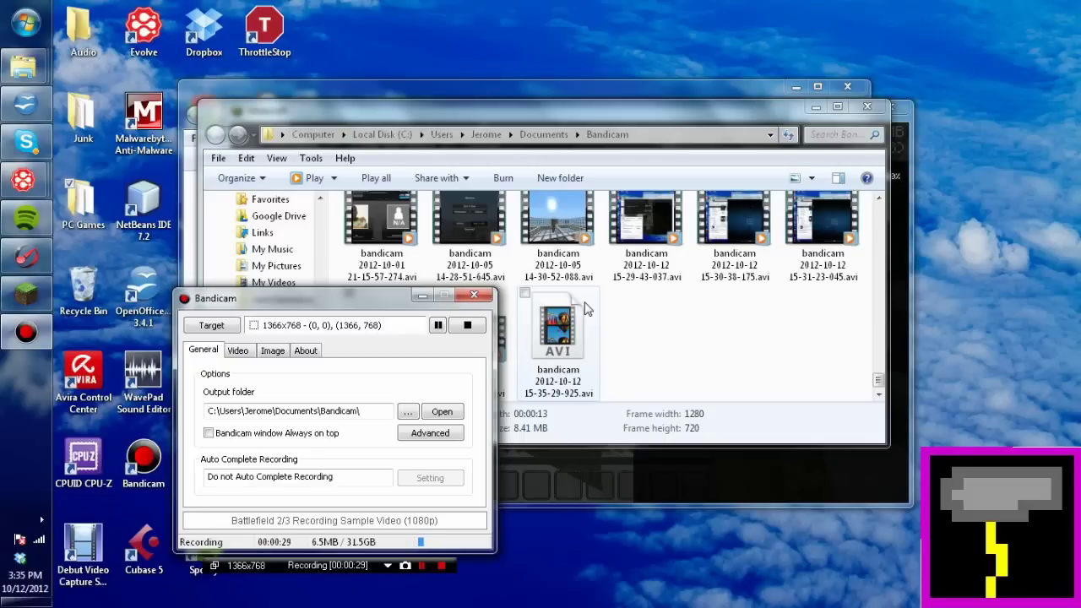
Step: Switch to the paused Minecraft game, moving the Bandicam window out of its way, and resume play
{"action": "left_click", "coordinate": [887, 500]}
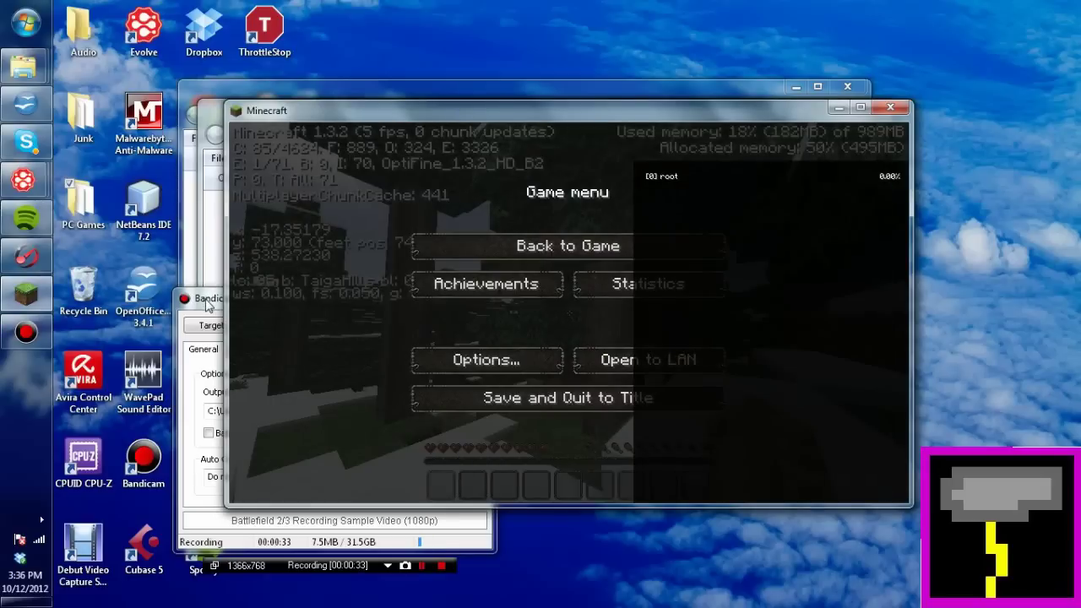
{"action": "left_click_drag", "start_coordinate": [207, 293], "coordinate": [126, 331]}
{"action": "left_click", "coordinate": [687, 193]}
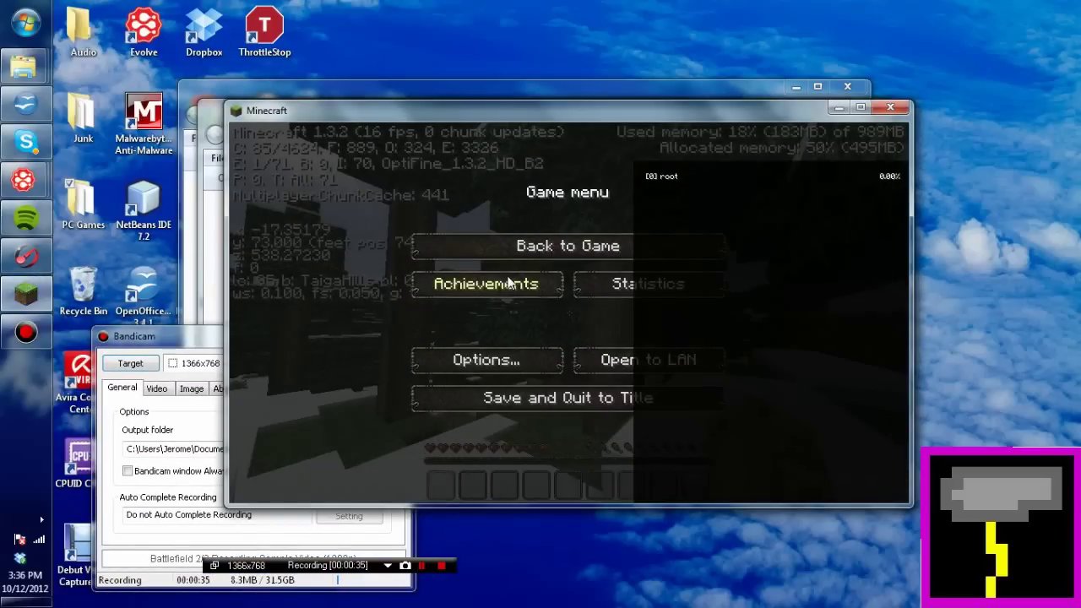
{"action": "key", "text": "Escape"}
Step: Walk through the snowy taiga forest to the coast to check the game's frame rate while recording
{"action": "key", "text": "w"}
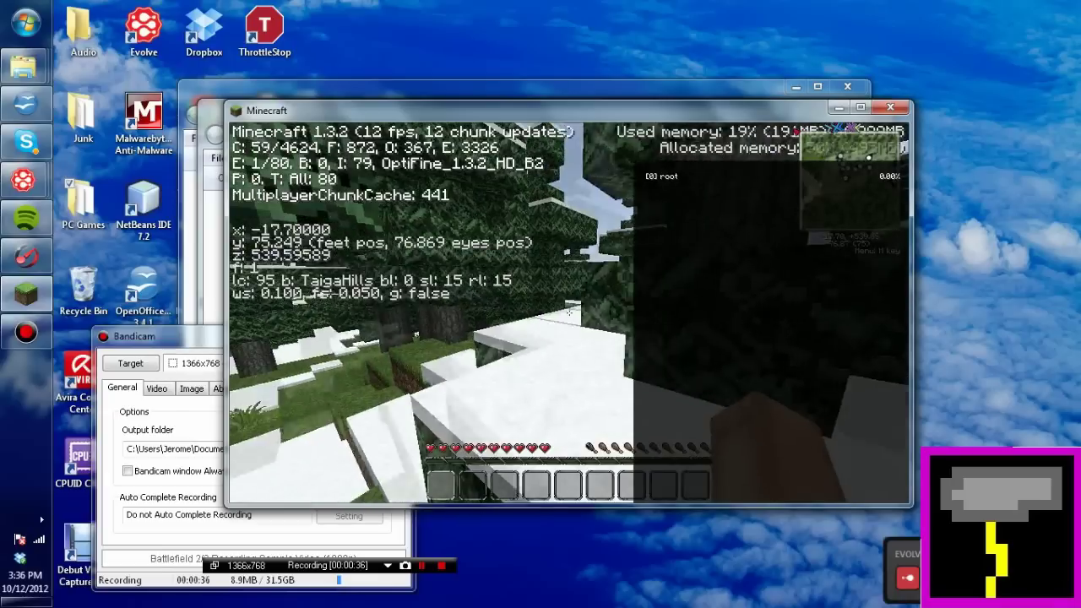
{"action": "key", "text": "w"}
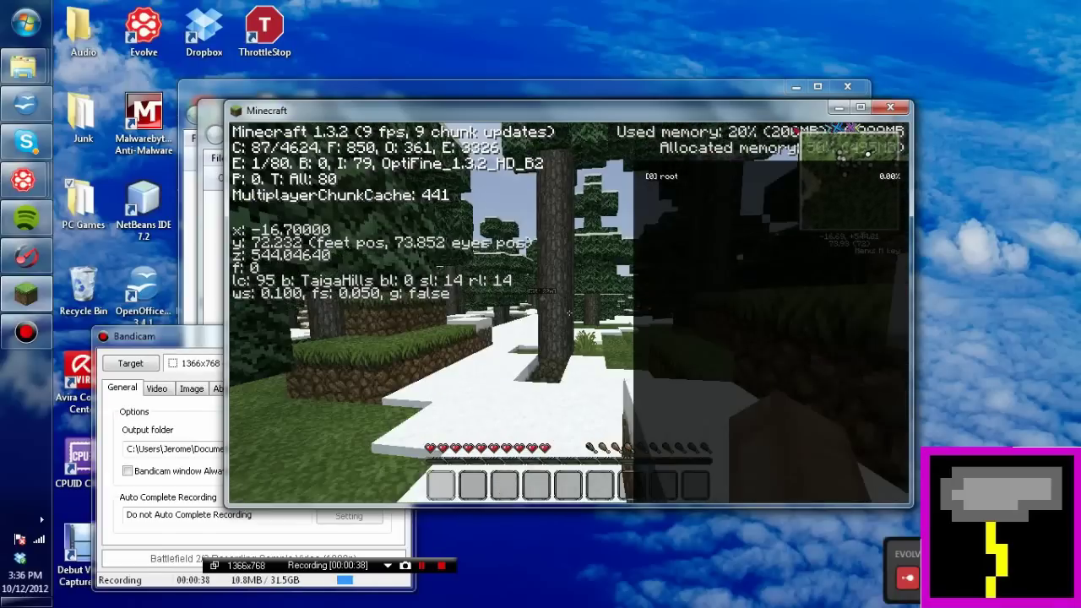
{"action": "key", "text": "w"}
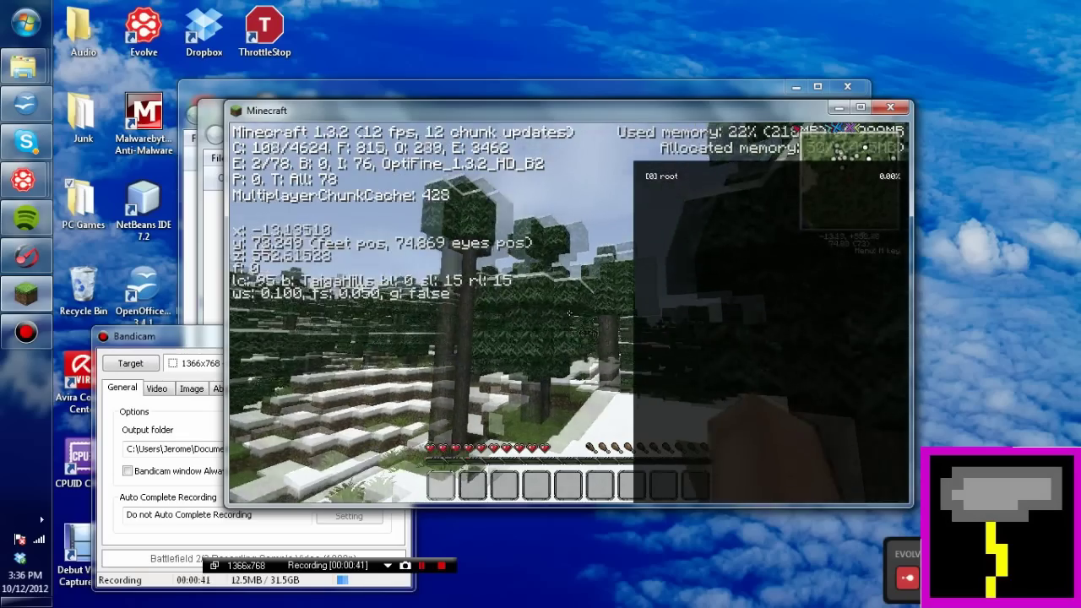
{"action": "key", "text": "w"}
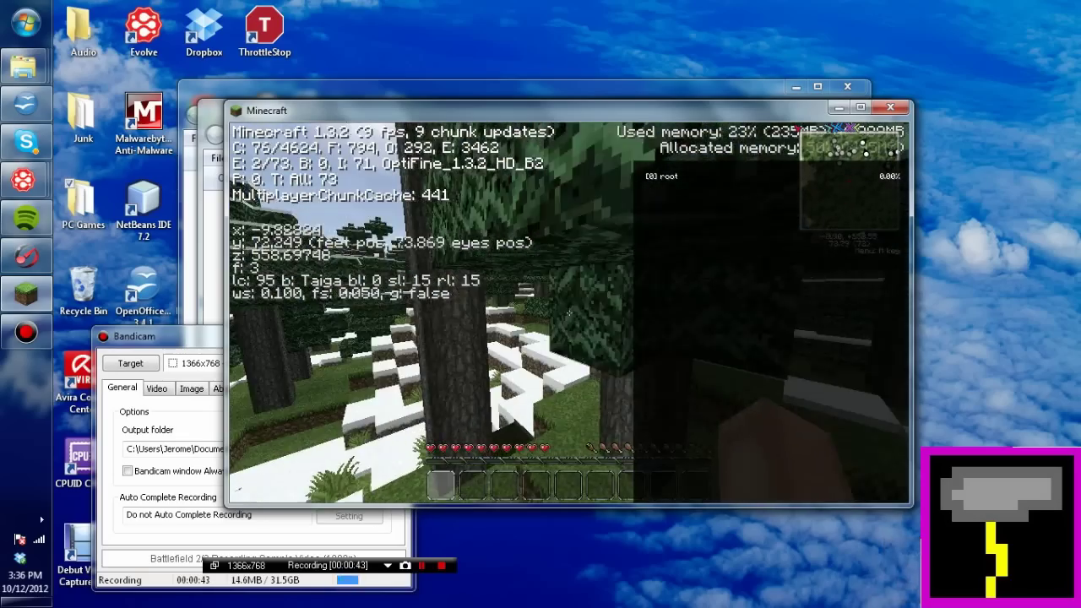
{"action": "key", "text": "w"}
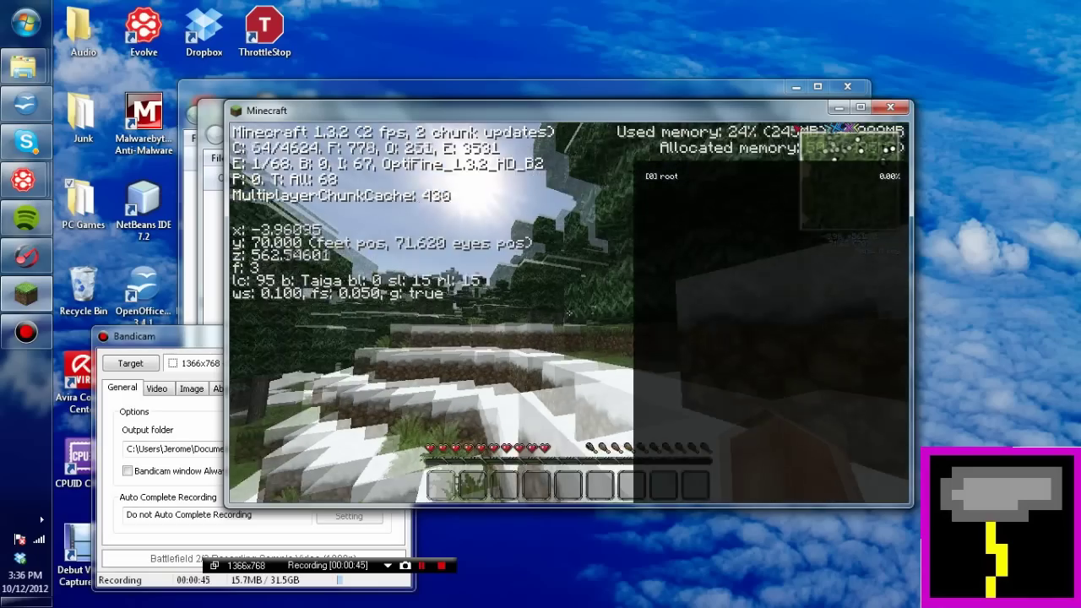
{"action": "key", "text": "w"}
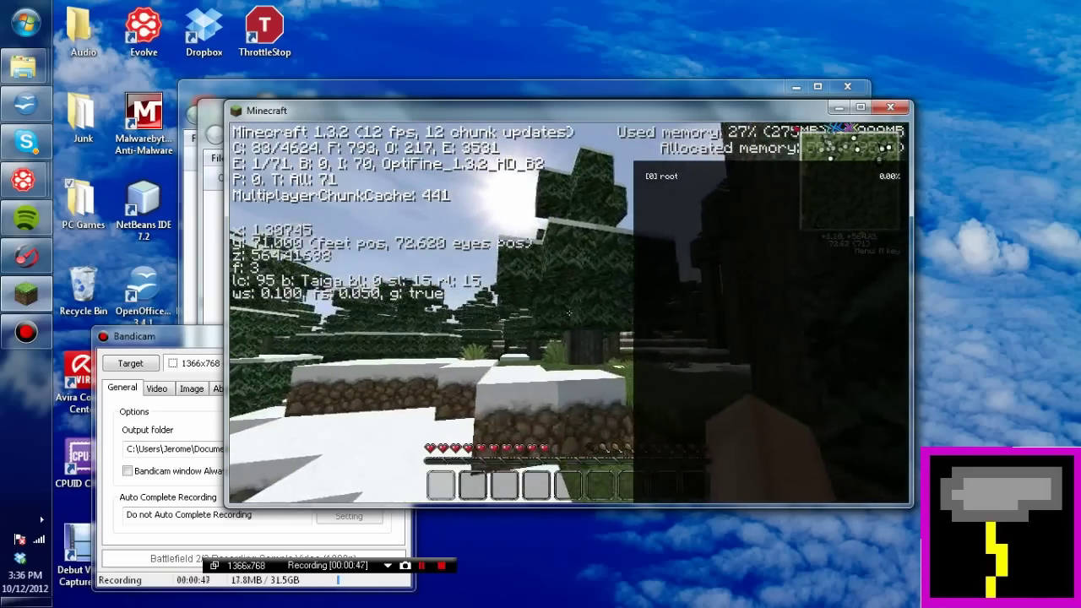
{"action": "key", "text": "w"}
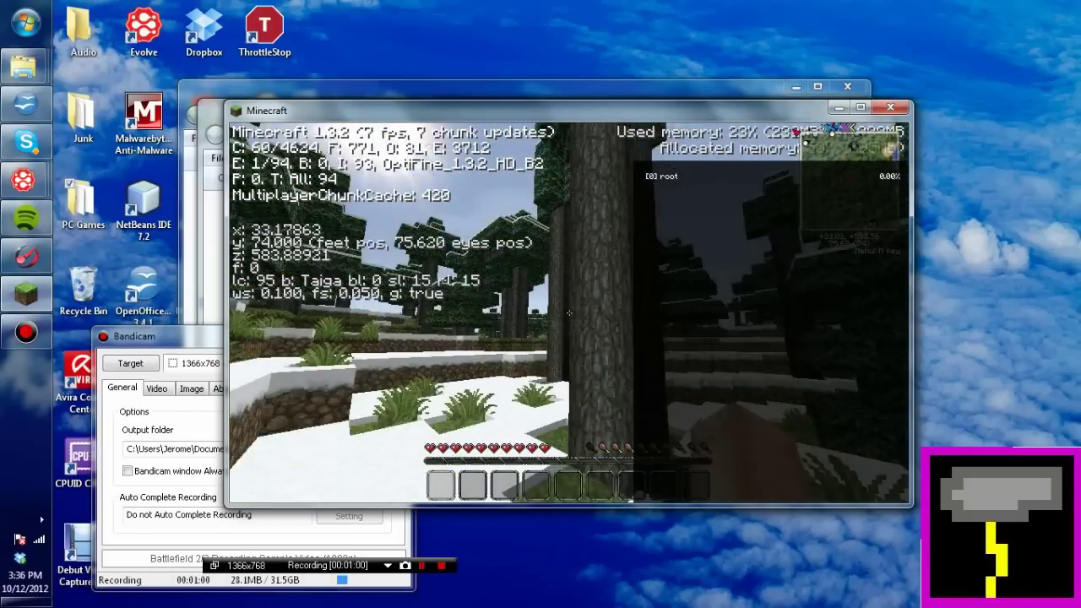
{"action": "key", "text": "w"}
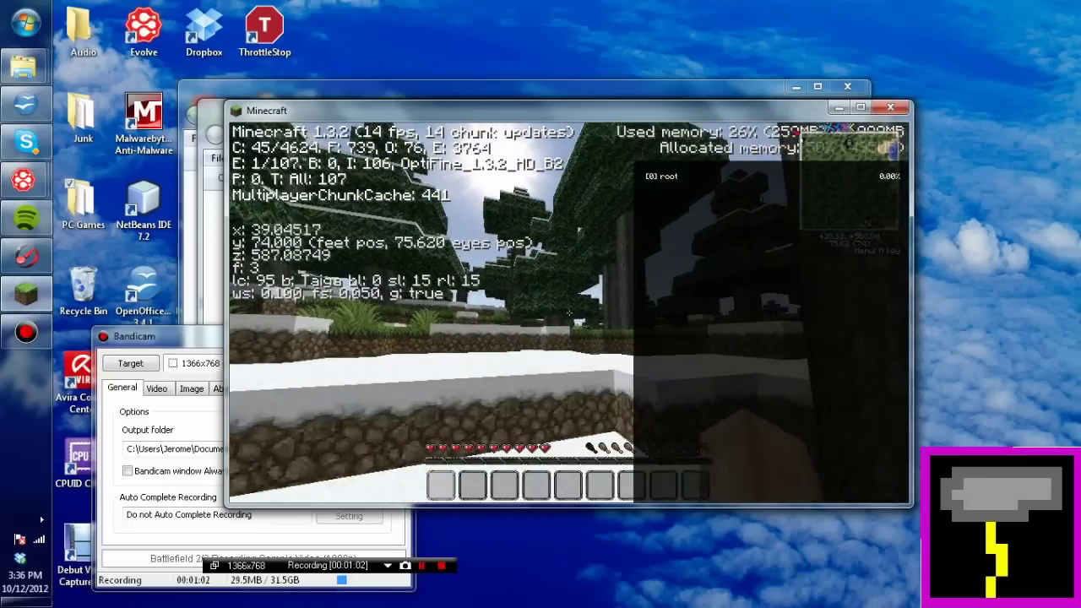
{"action": "key", "text": "w"}
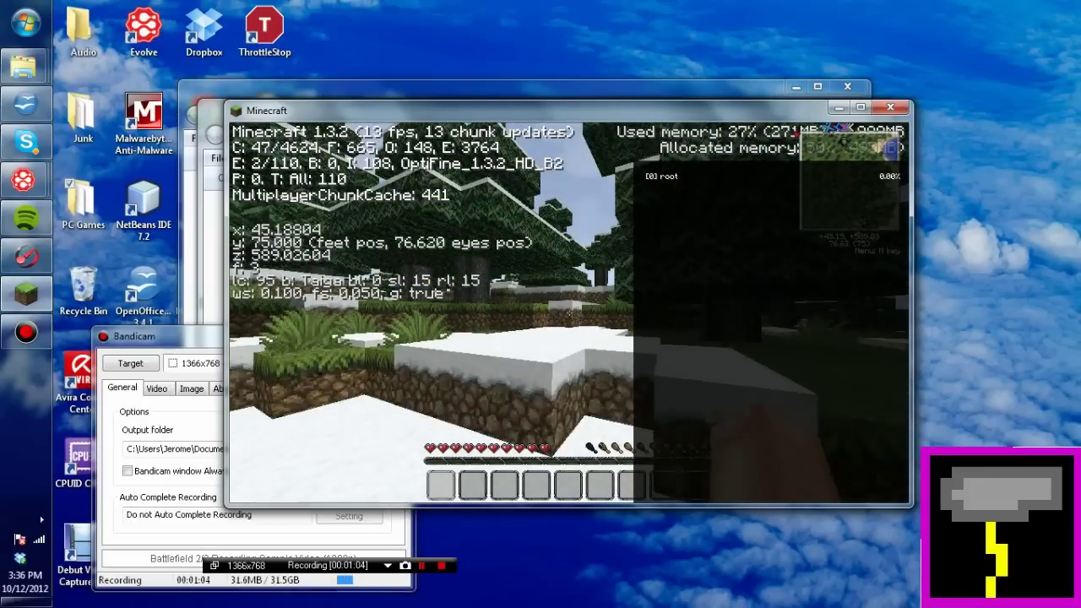
{"action": "key", "text": "w"}
{"action": "key", "text": "space"}
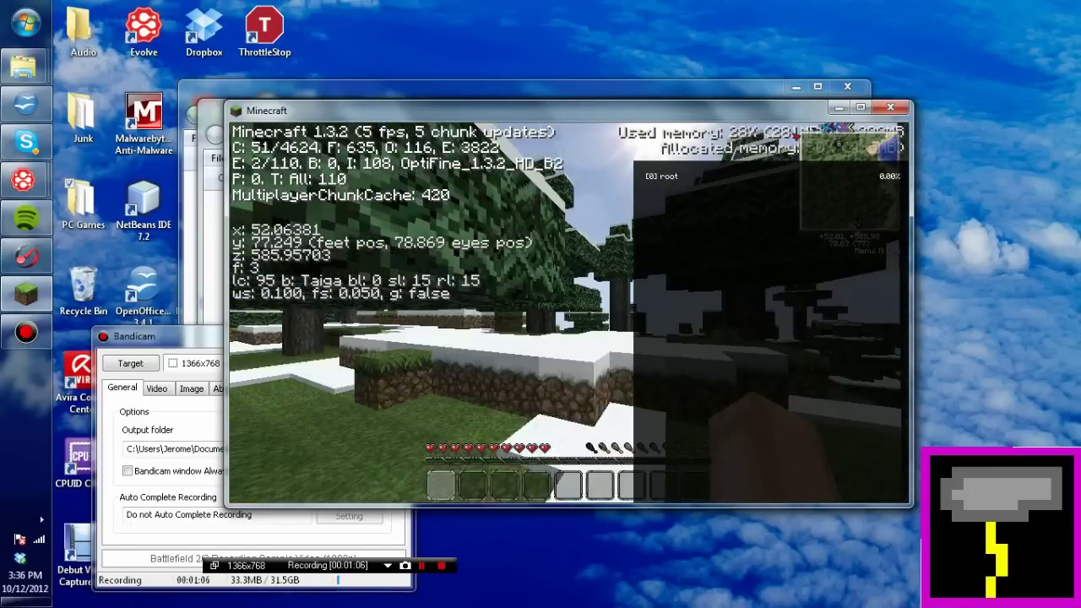
{"action": "key", "text": "w"}
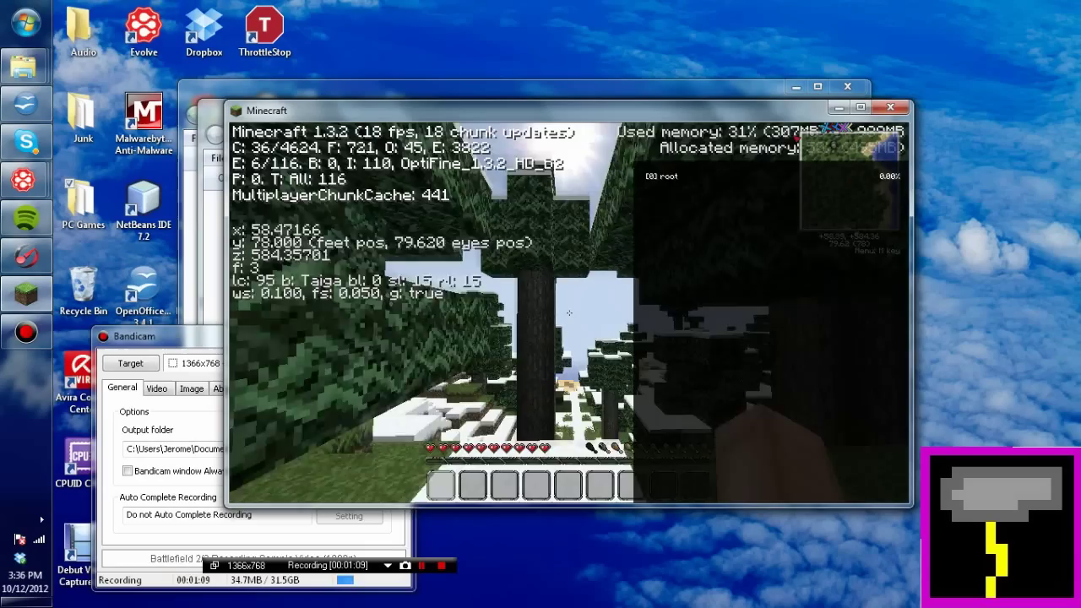
{"action": "key", "text": "w"}
{"action": "key", "text": "space"}
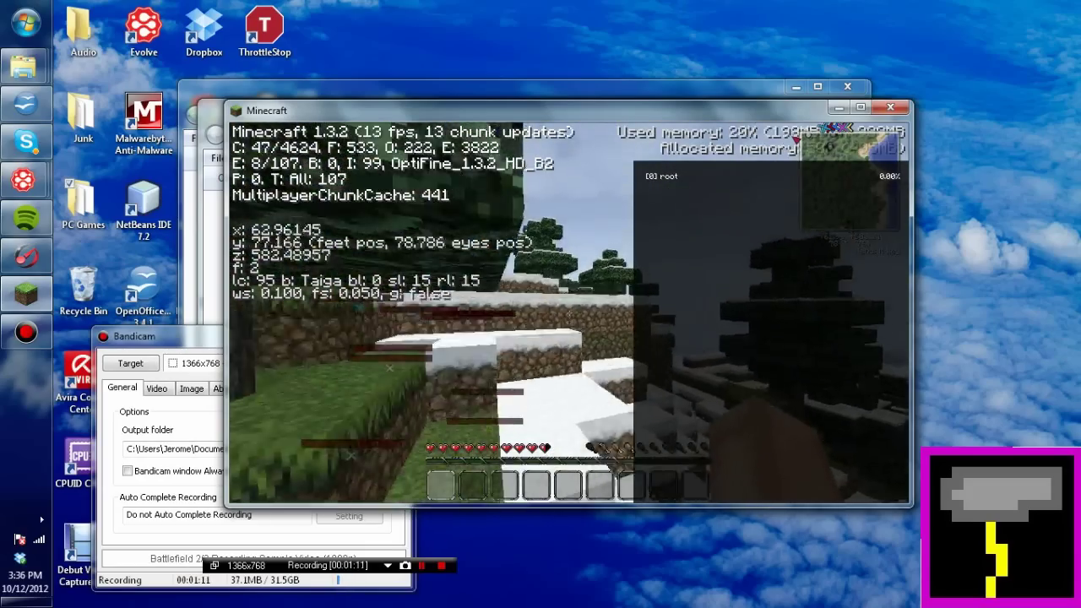
{"action": "key", "text": "w"}
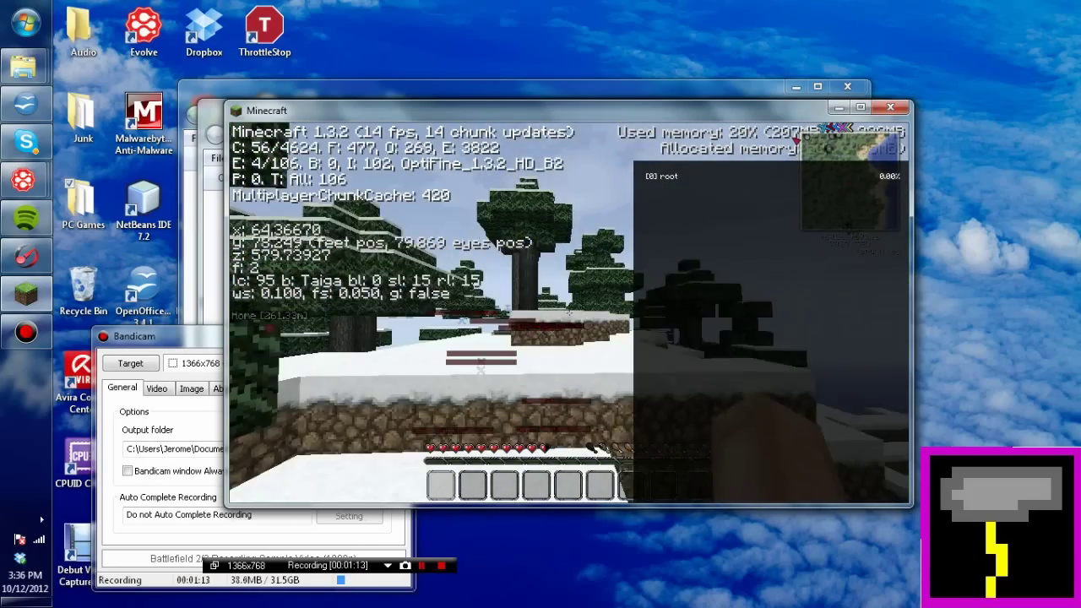
{"action": "key", "text": "w"}
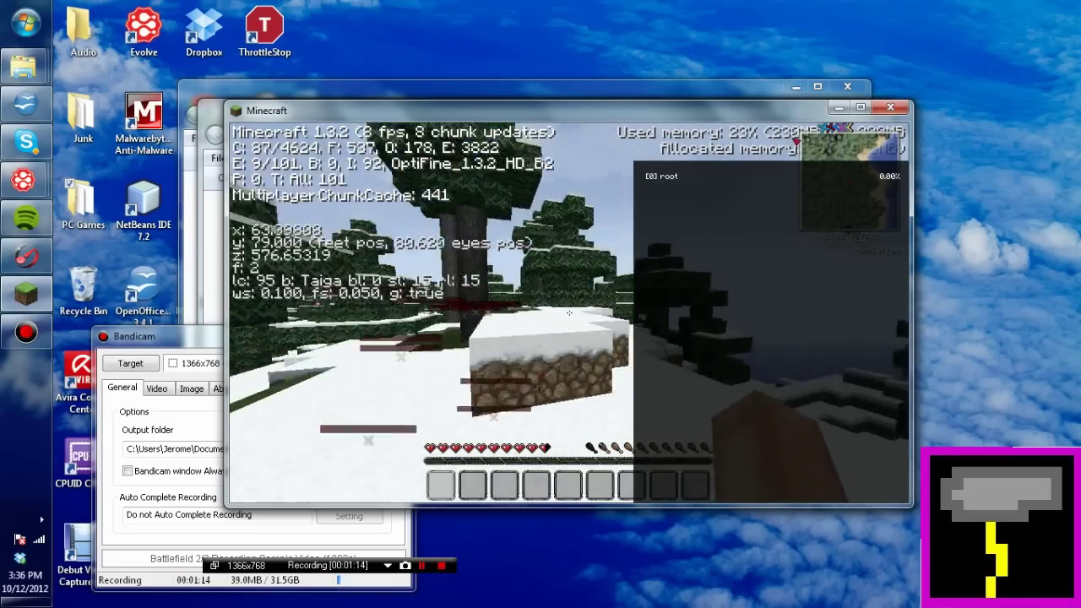
{"action": "key", "text": "space"}
{"action": "key", "text": "w"}
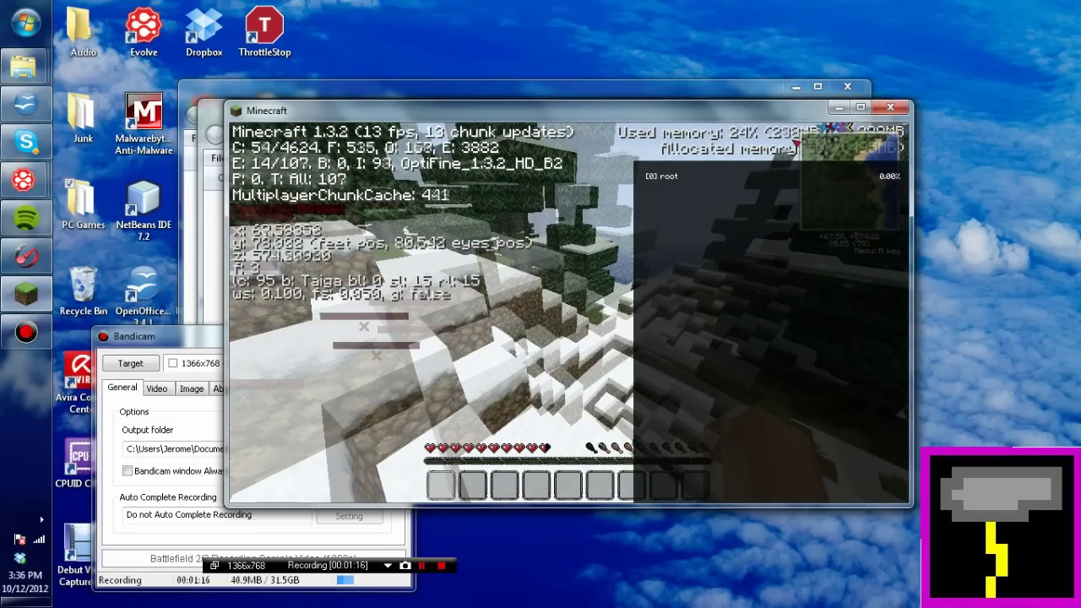
{"action": "key", "text": "w"}
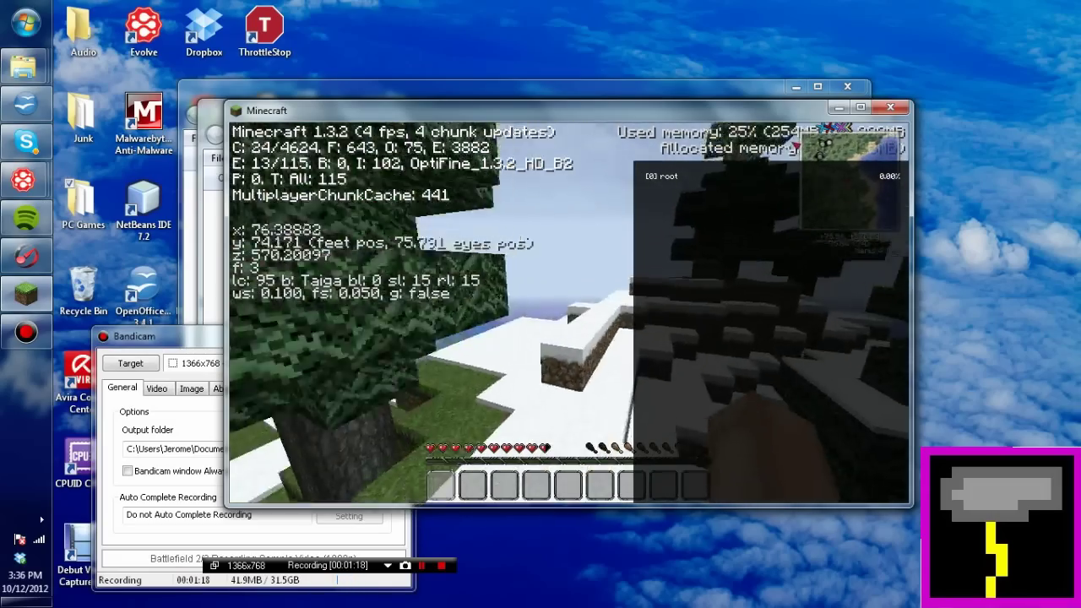
{"action": "key", "text": "space"}
{"action": "key", "text": "w"}
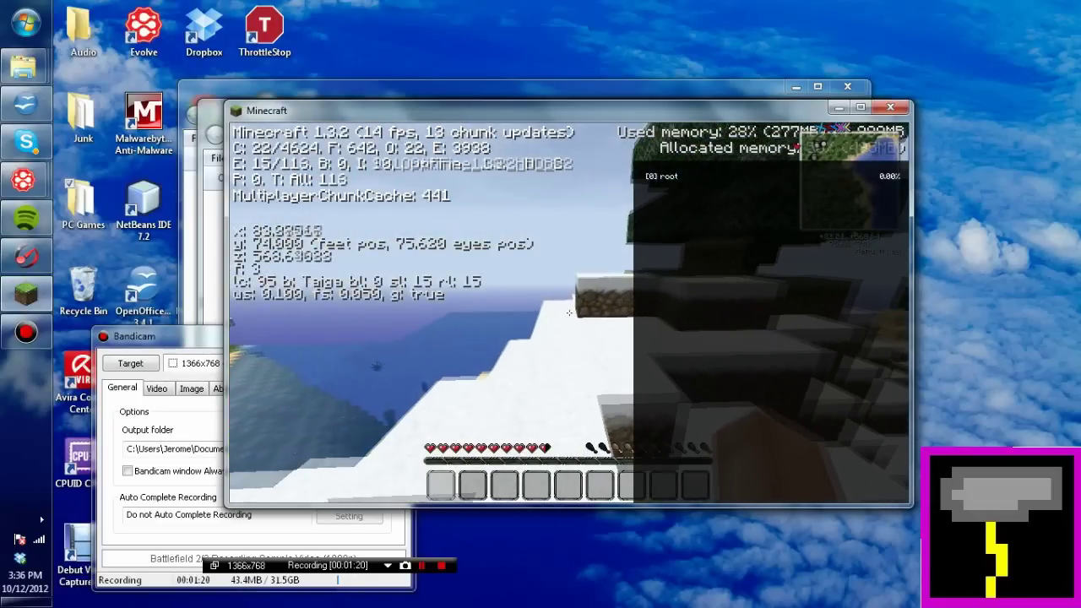
{"action": "key", "text": "w"}
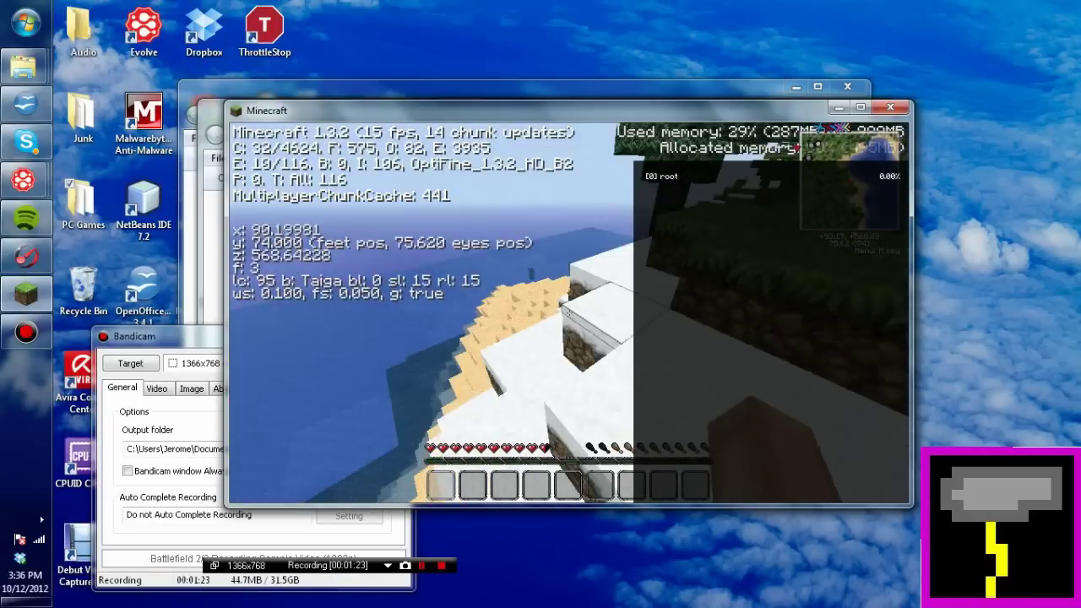
Step: Pause the game and close Minecraft
{"action": "key", "text": "Escape"}
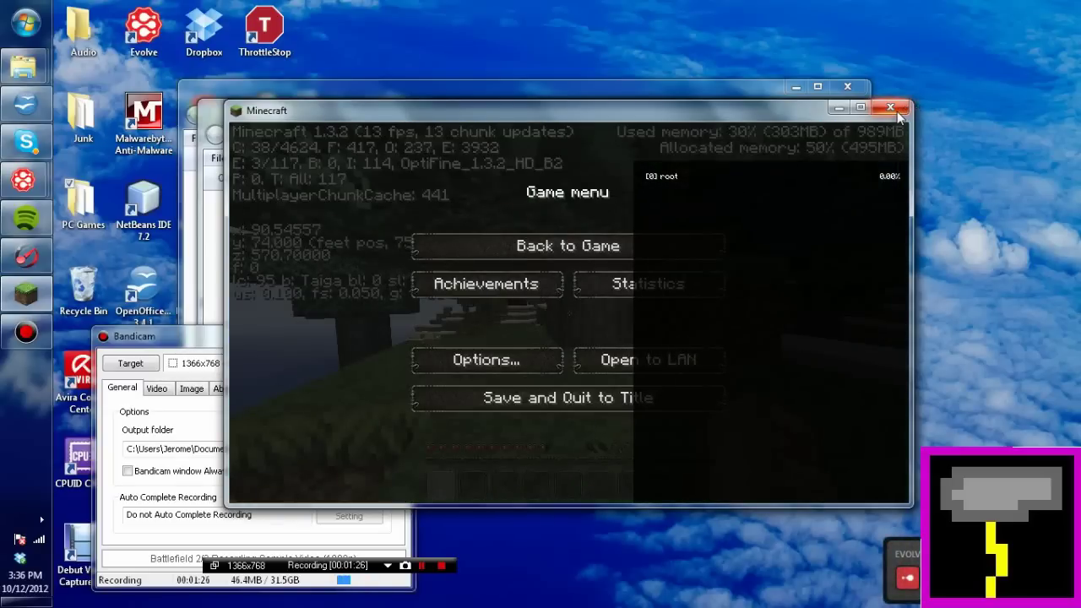
{"action": "key", "text": "alt+F4"}
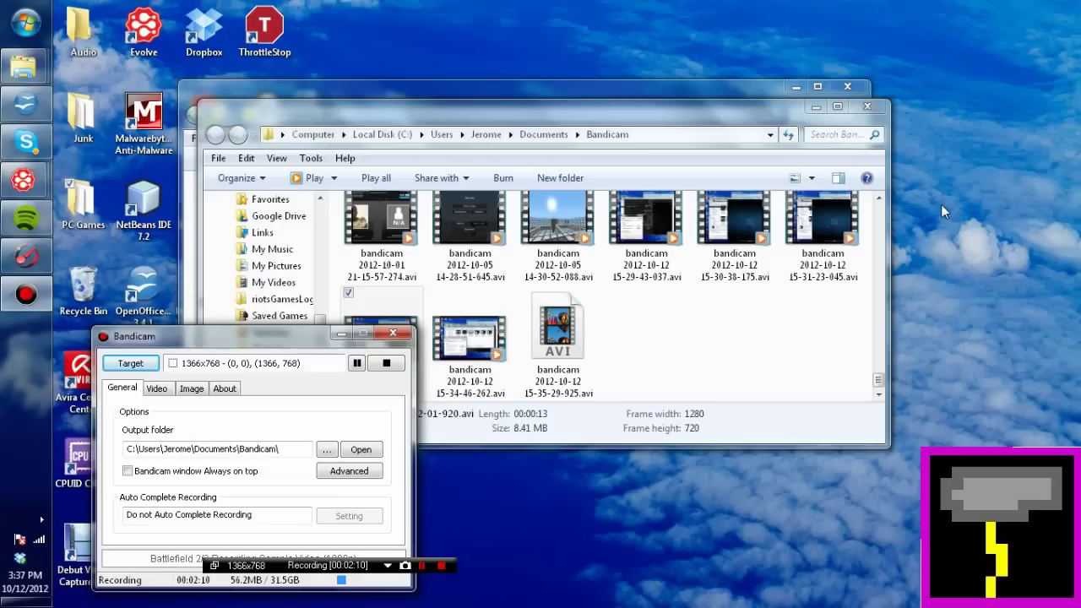
Step: Open the advanced power settings of the High performance plan from the battery's power options
{"action": "left_click", "coordinate": [41, 519]}
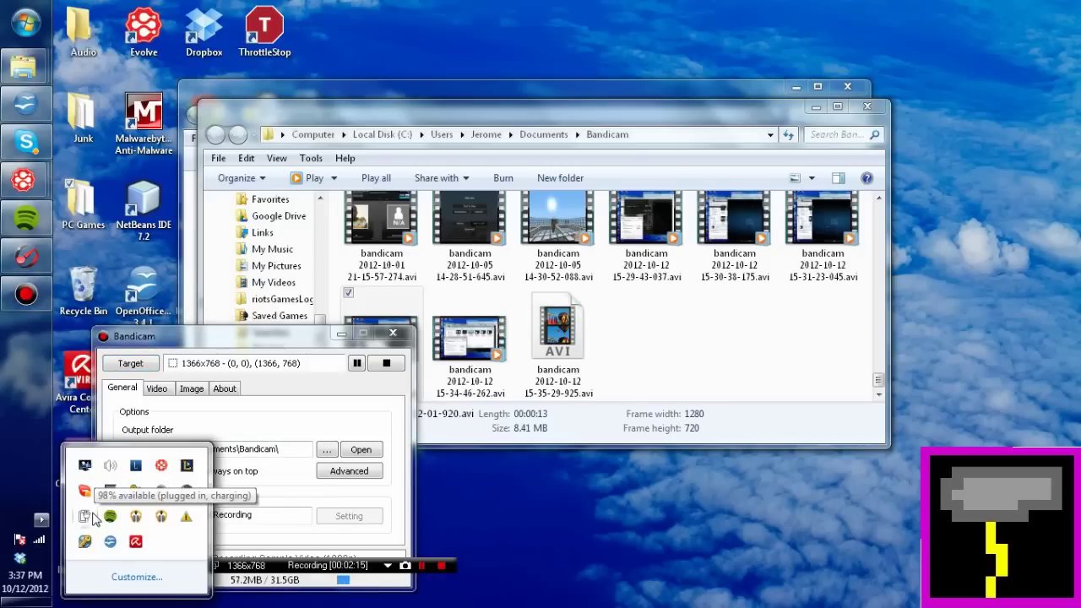
{"action": "left_click", "coordinate": [84, 515]}
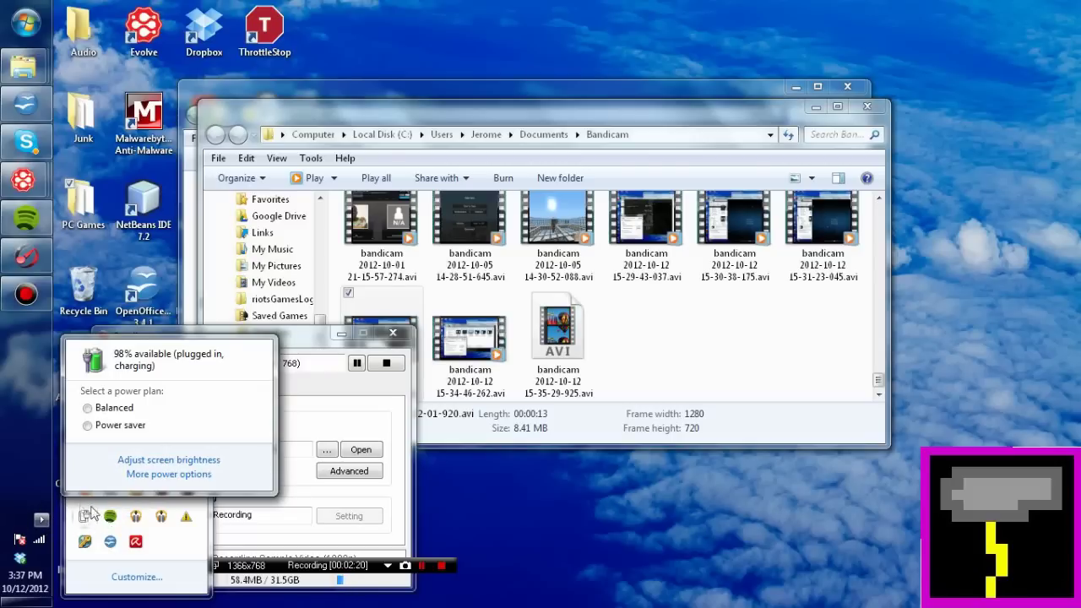
{"action": "left_click", "coordinate": [173, 474]}
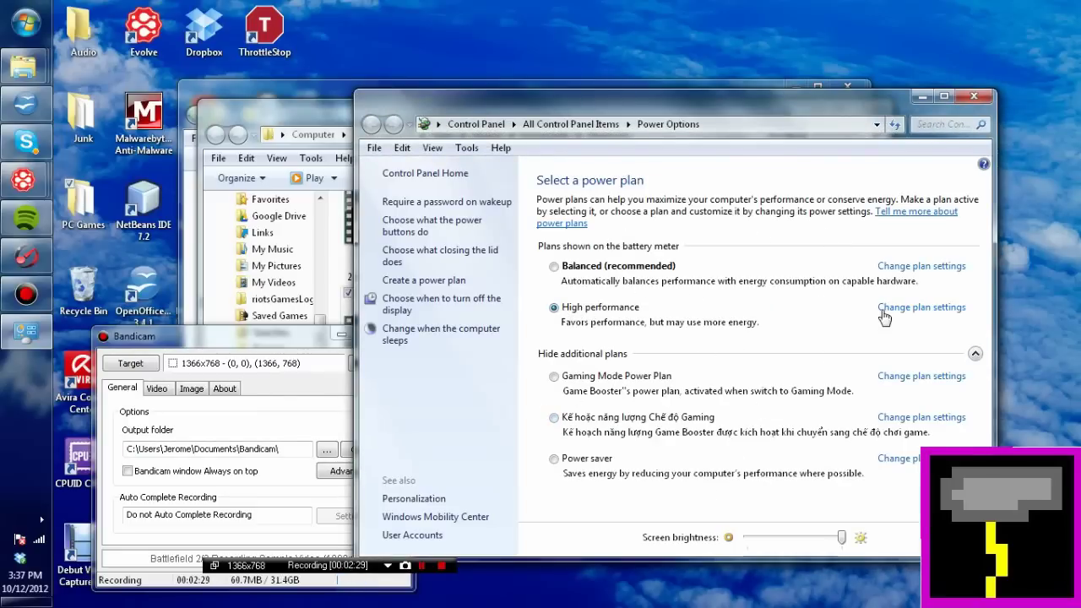
{"action": "left_click", "coordinate": [913, 309]}
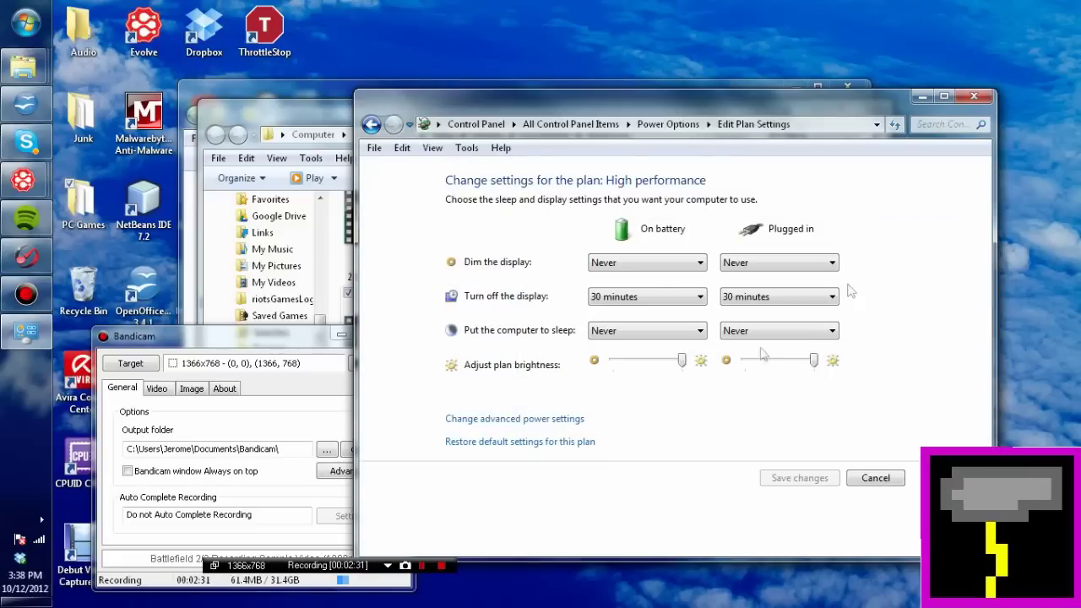
{"action": "left_click", "coordinate": [561, 422]}
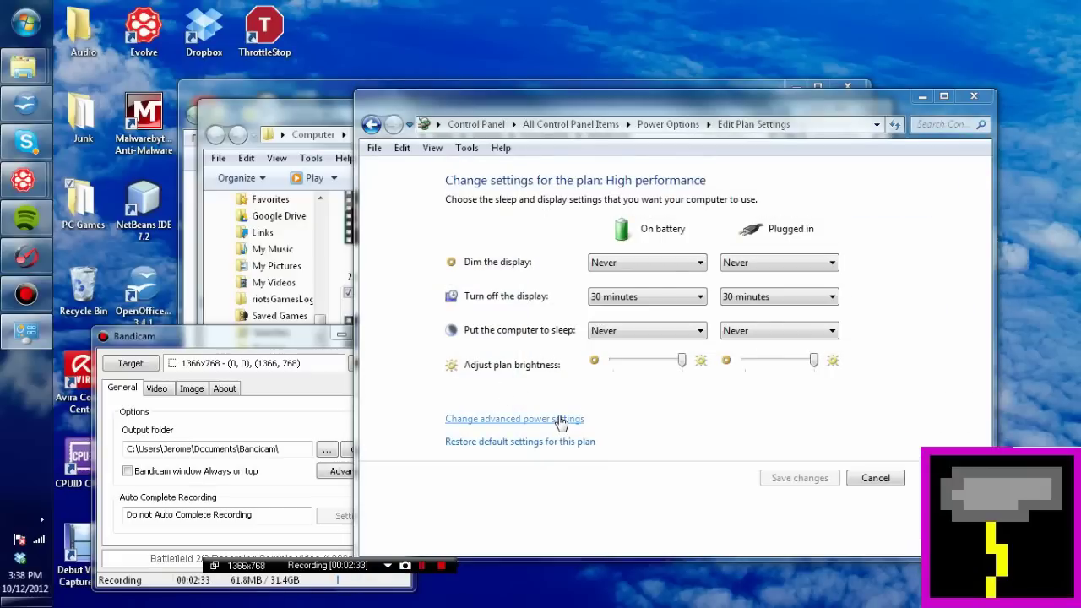
Step: Set the Intel(R) Graphics Power Plan on battery to Maximum Performance
{"action": "scroll", "coordinate": [445, 316], "scroll_direction": "down", "scroll_amount": 1}
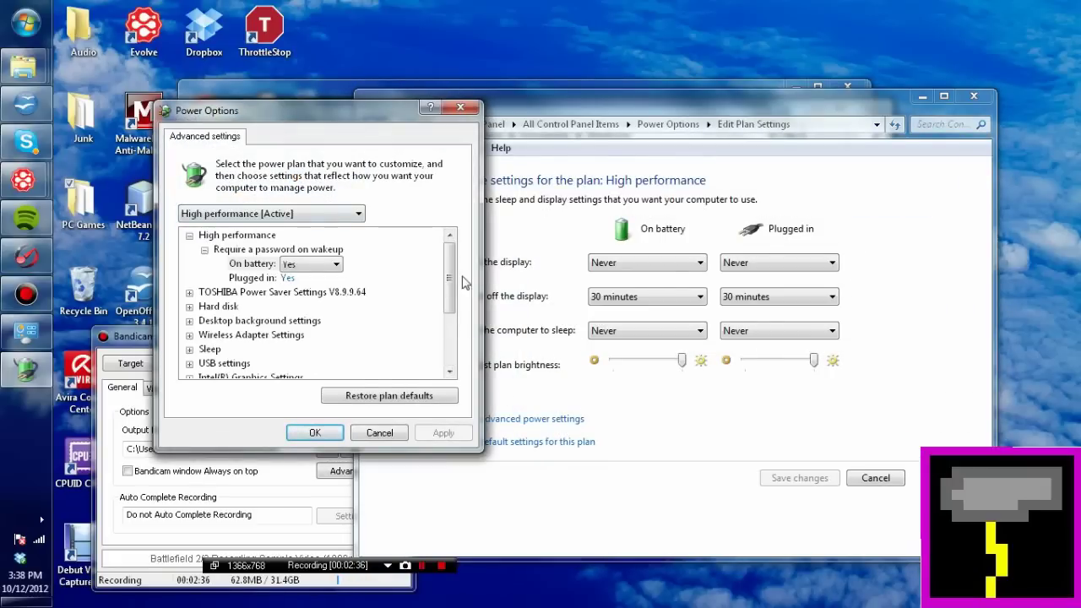
{"action": "scroll", "coordinate": [452, 279], "scroll_direction": "down", "scroll_amount": 2}
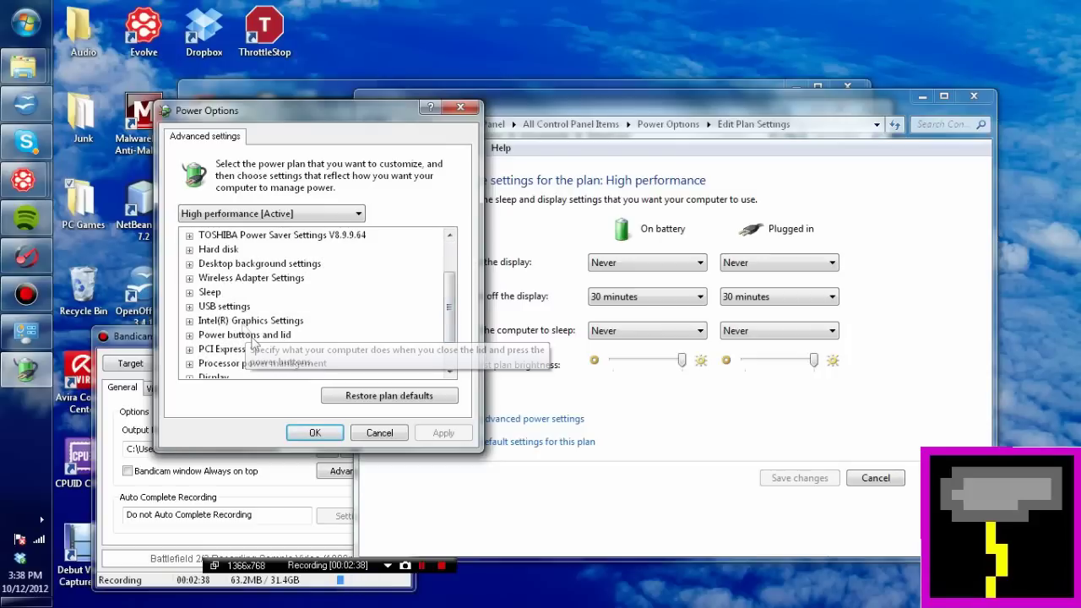
{"action": "left_click", "coordinate": [190, 321]}
{"action": "left_click", "coordinate": [205, 336]}
{"action": "left_click", "coordinate": [330, 349]}
{"action": "left_click", "coordinate": [374, 347]}
{"action": "left_click", "coordinate": [375, 343]}
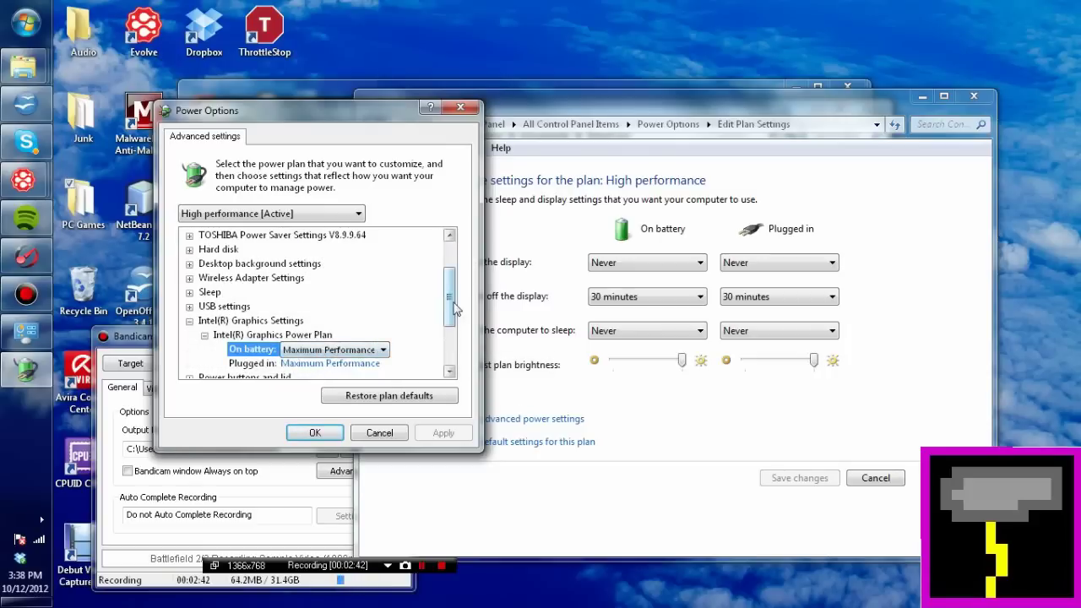
Step: Check the minimum and maximum processor state values, on battery and plugged in, under Processor power management
{"action": "left_click_drag", "start_coordinate": [456, 314], "coordinate": [449, 355]}
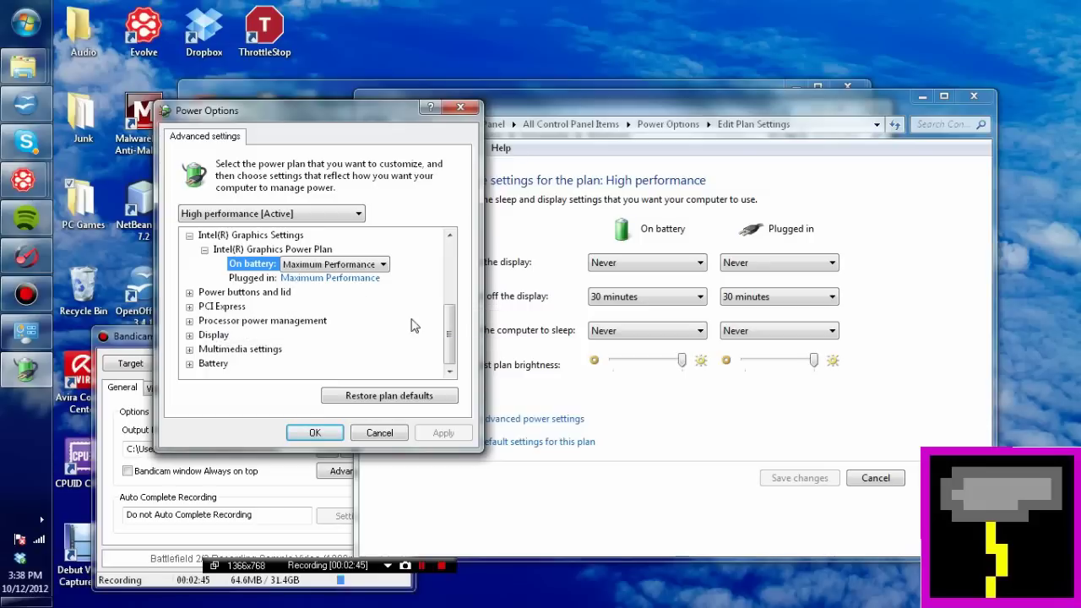
{"action": "left_click", "coordinate": [189, 321]}
{"action": "left_click", "coordinate": [204, 335]}
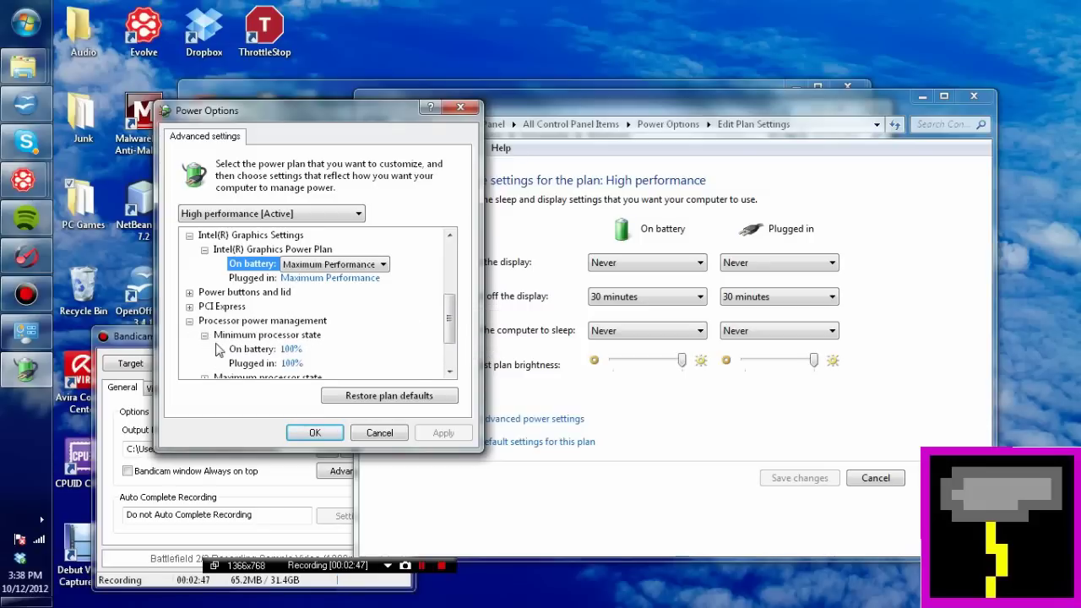
{"action": "left_click_drag", "start_coordinate": [449, 334], "coordinate": [449, 355]}
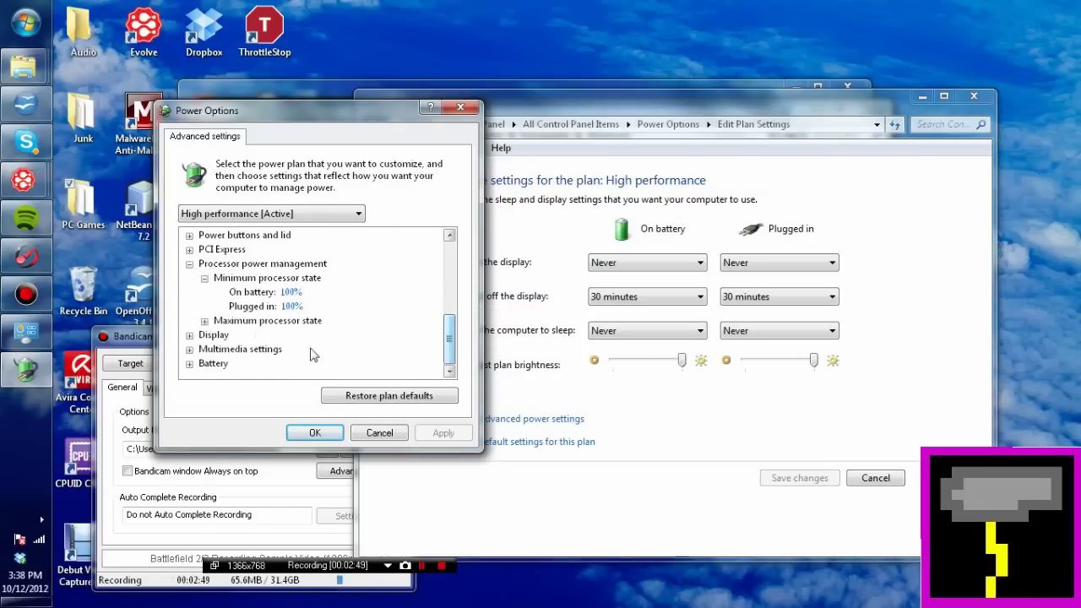
{"action": "left_click", "coordinate": [206, 321]}
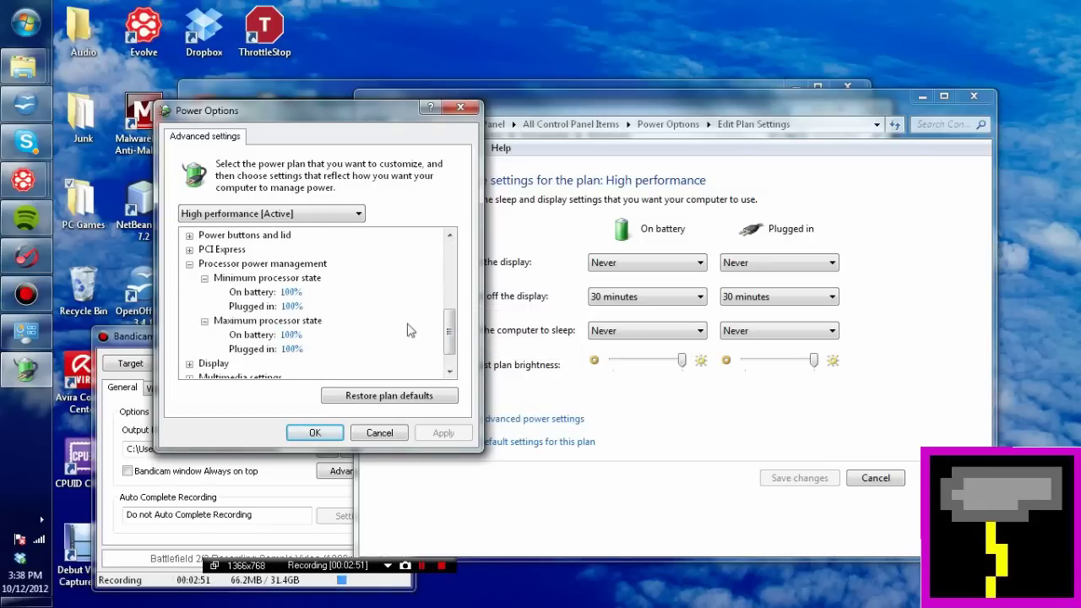
{"action": "left_click", "coordinate": [449, 372]}
{"action": "left_click", "coordinate": [449, 371]}
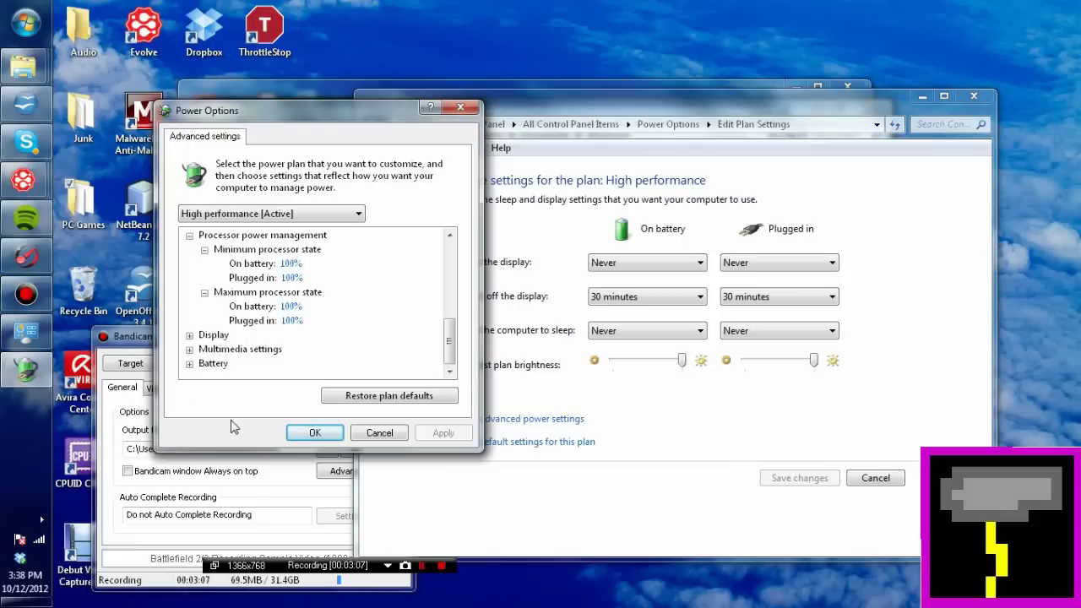
Step: Confirm the advanced settings of the High performance plan and close the Power Options window
{"action": "left_click", "coordinate": [190, 335]}
{"action": "left_click_drag", "start_coordinate": [449, 338], "coordinate": [460, 295]}
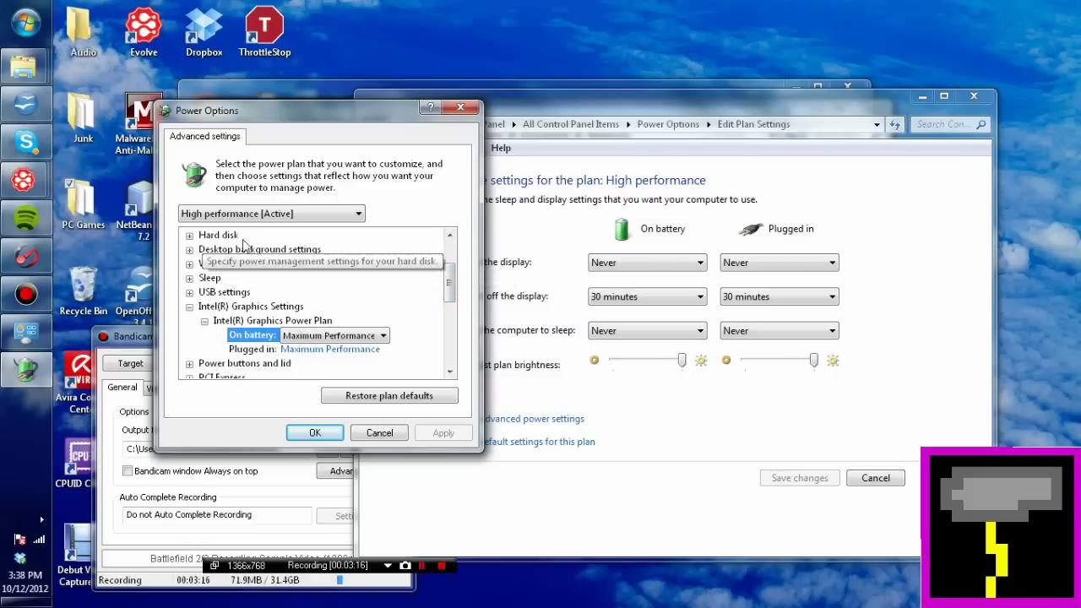
{"action": "left_click", "coordinate": [314, 433]}
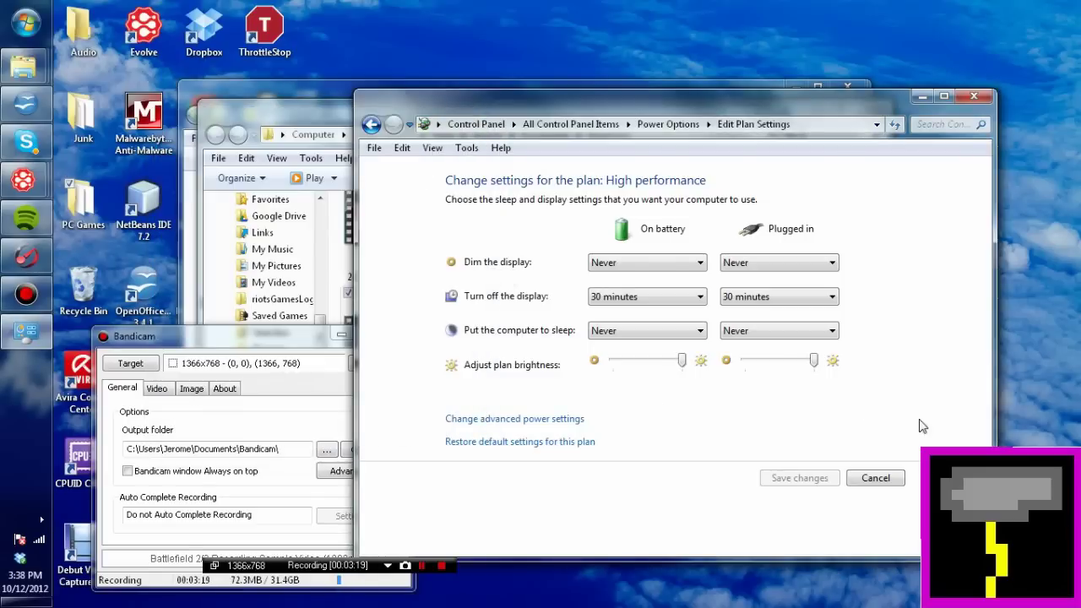
{"action": "left_click", "coordinate": [371, 124]}
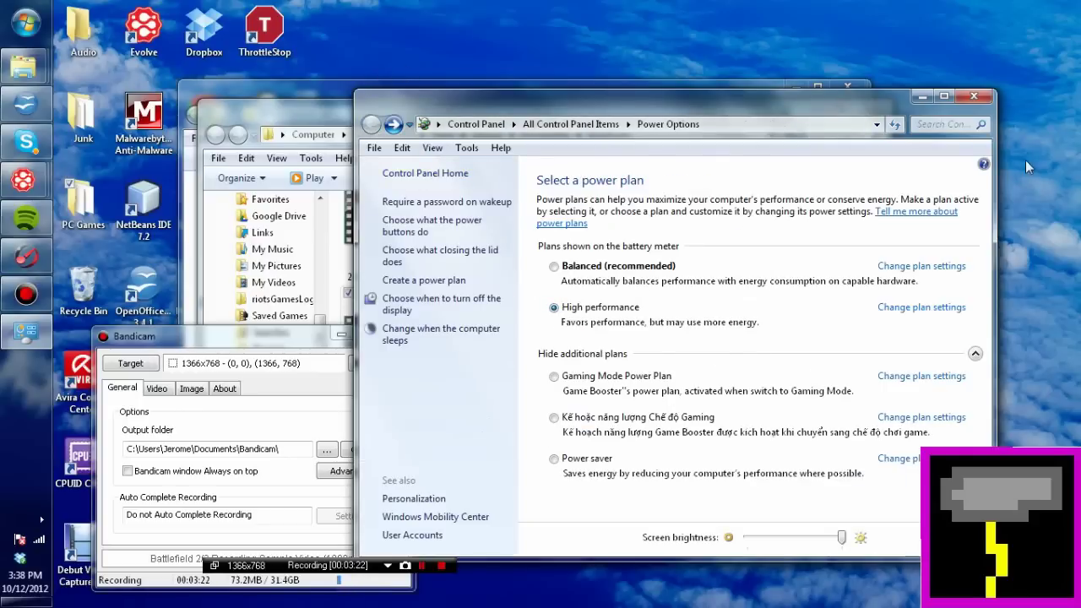
{"action": "left_click", "coordinate": [975, 95]}
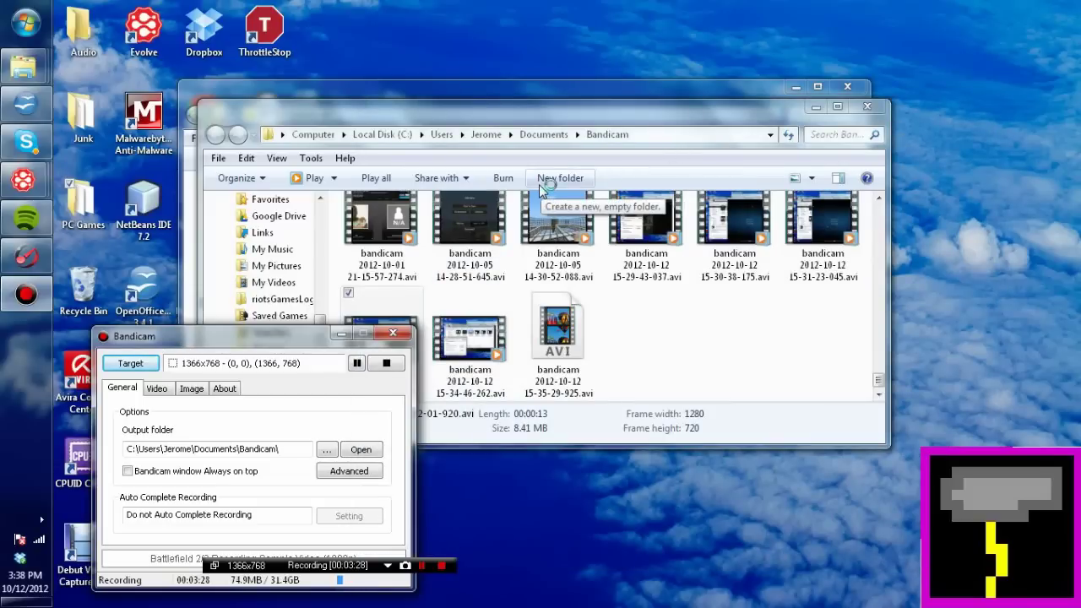
Step: Open Windows Task Manager and examine the list of services and their running status
{"action": "key", "text": "ctrl+shift+Escape"}
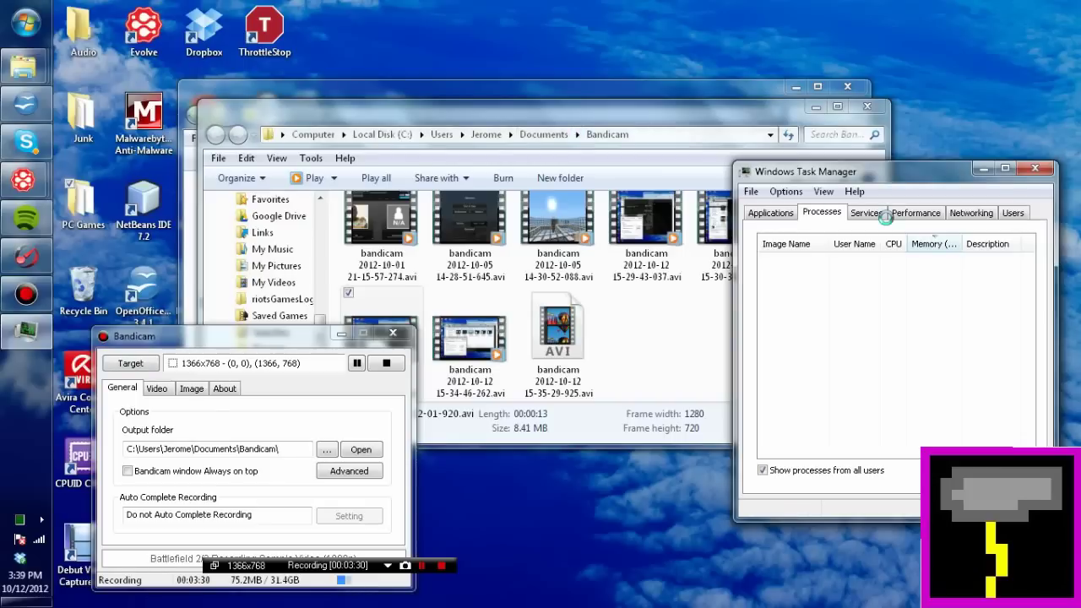
{"action": "left_click", "coordinate": [865, 213]}
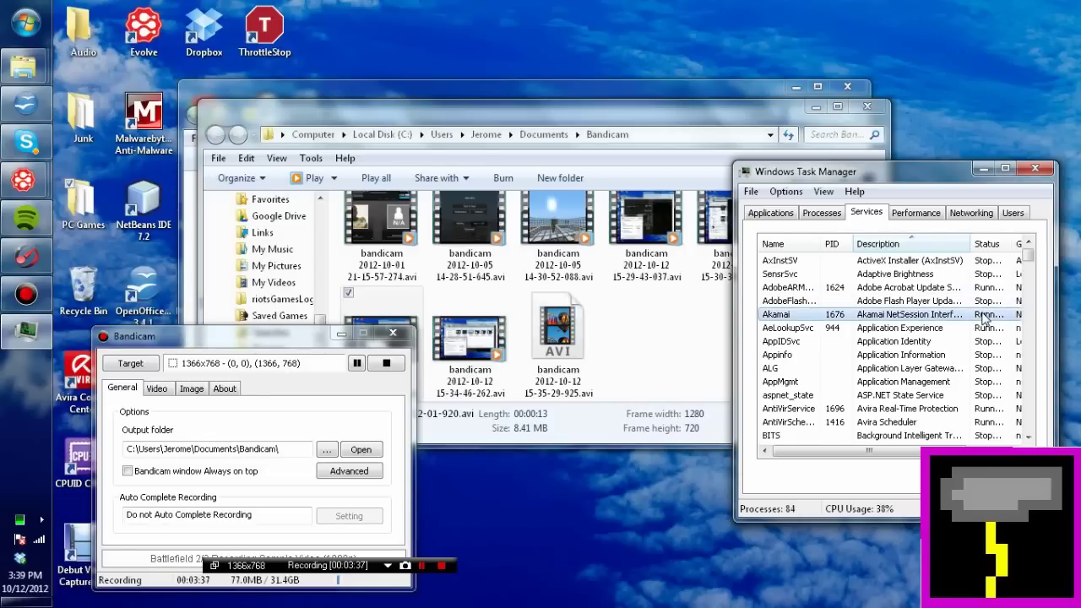
{"action": "scroll", "coordinate": [984, 316], "scroll_direction": "down", "scroll_amount": 3}
{"action": "scroll", "coordinate": [982, 325], "scroll_direction": "up", "scroll_amount": 3}
{"action": "scroll", "coordinate": [935, 320], "scroll_direction": "down", "scroll_amount": 20}
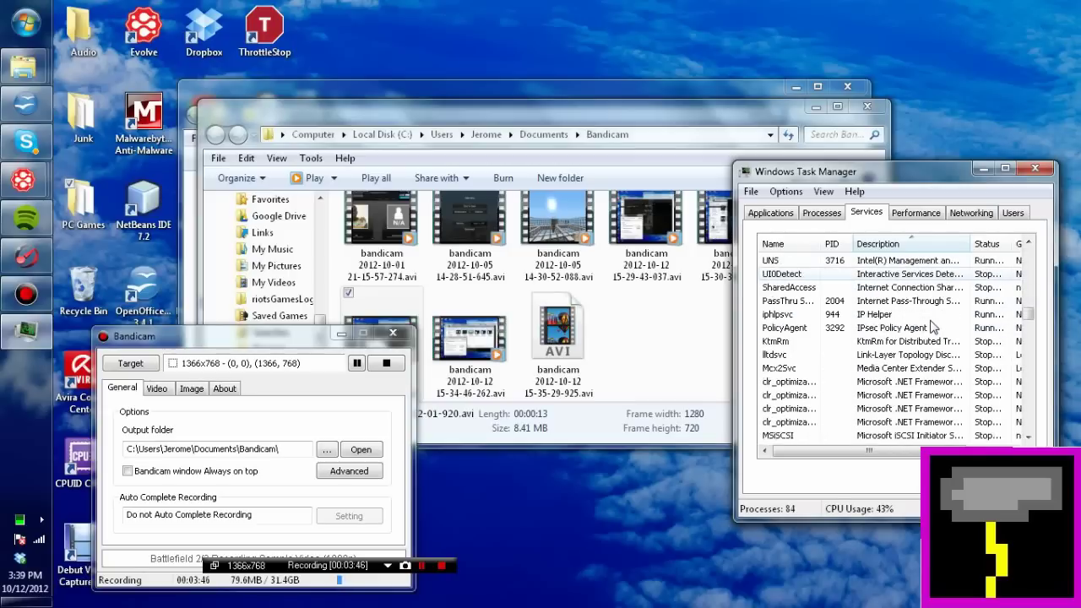
{"action": "scroll", "coordinate": [935, 329], "scroll_direction": "down", "scroll_amount": 5}
{"action": "scroll", "coordinate": [934, 330], "scroll_direction": "up", "scroll_amount": 3}
{"action": "scroll", "coordinate": [929, 342], "scroll_direction": "up", "scroll_amount": 9}
{"action": "scroll", "coordinate": [925, 355], "scroll_direction": "up", "scroll_amount": 15}
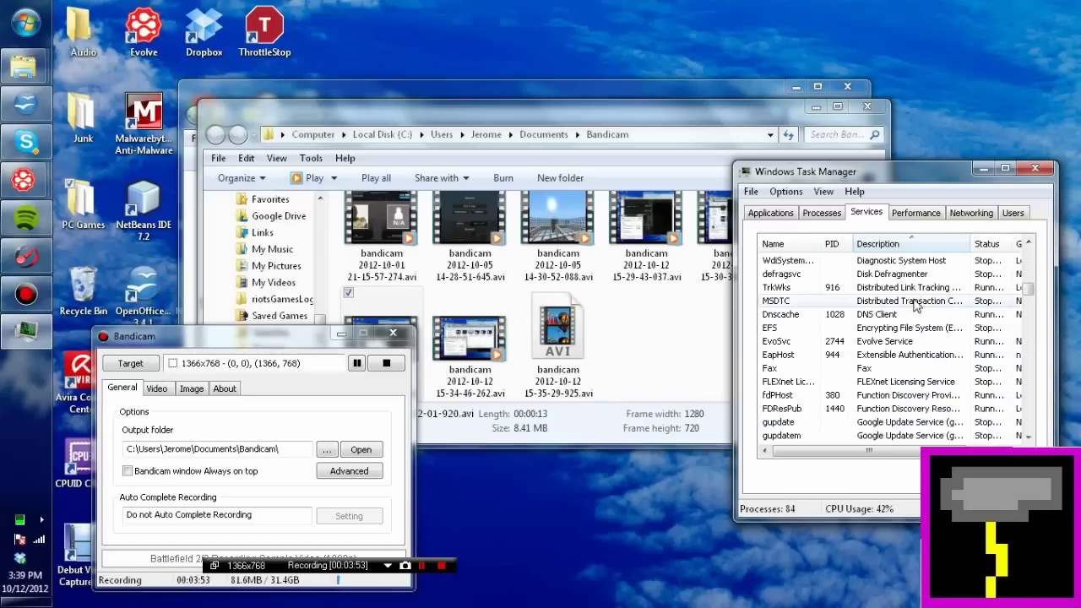
{"action": "scroll", "coordinate": [906, 312], "scroll_direction": "up", "scroll_amount": 2}
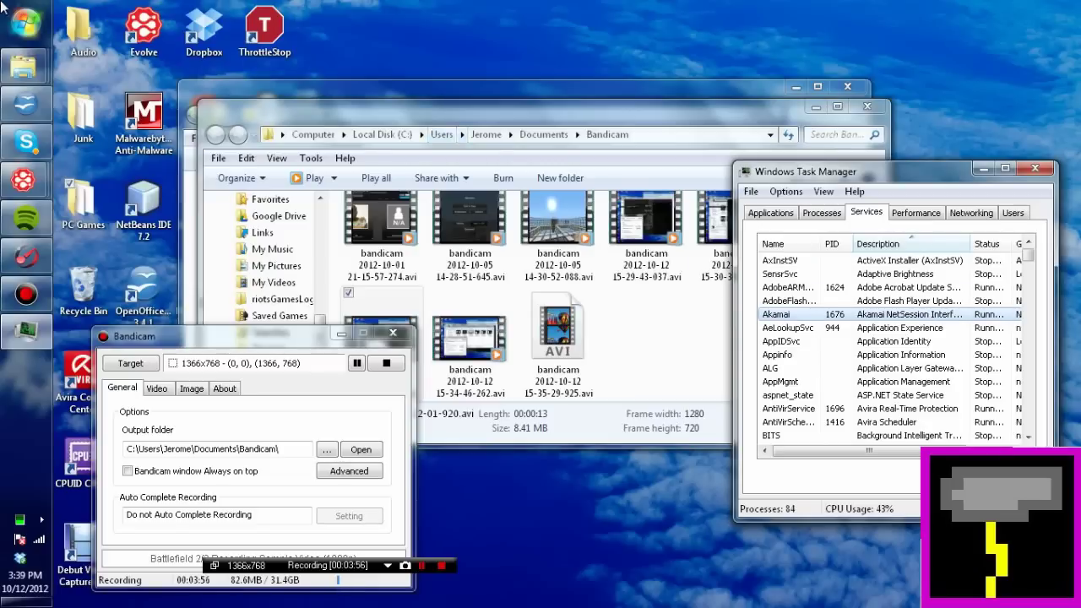
Step: Open Programs and Features from the Control Panel
{"action": "left_click", "coordinate": [31, 16]}
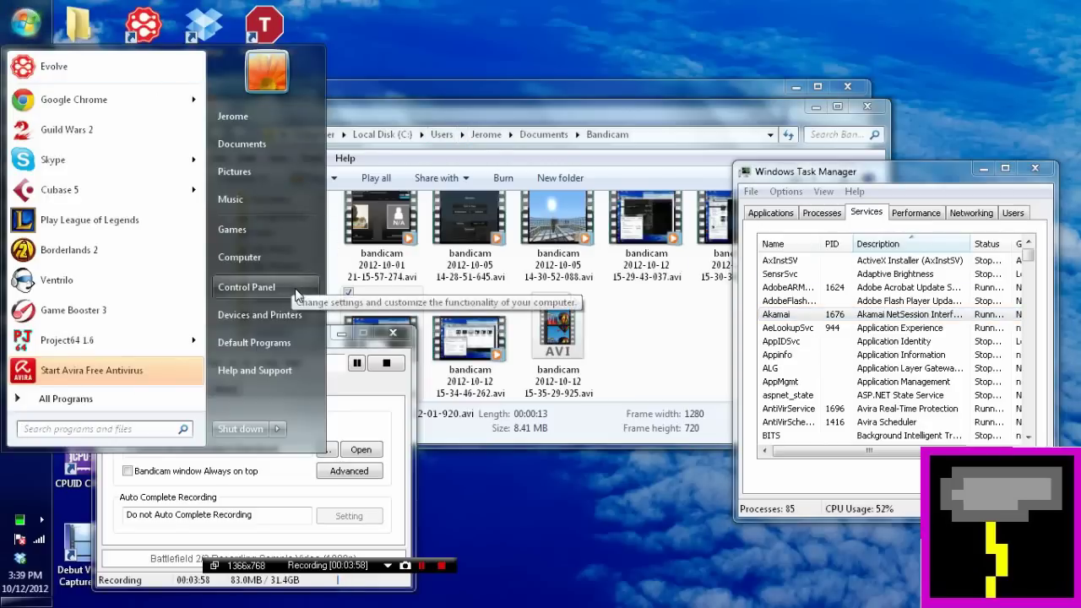
{"action": "left_click", "coordinate": [271, 287]}
{"action": "scroll", "coordinate": [896, 389], "scroll_direction": "down", "scroll_amount": 1}
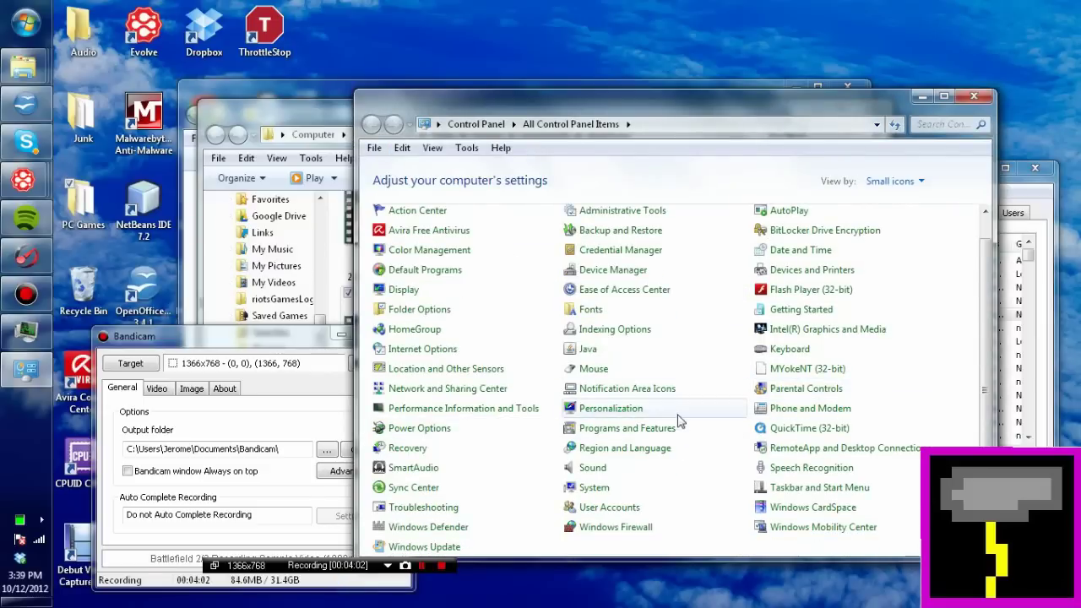
{"action": "left_click", "coordinate": [648, 430]}
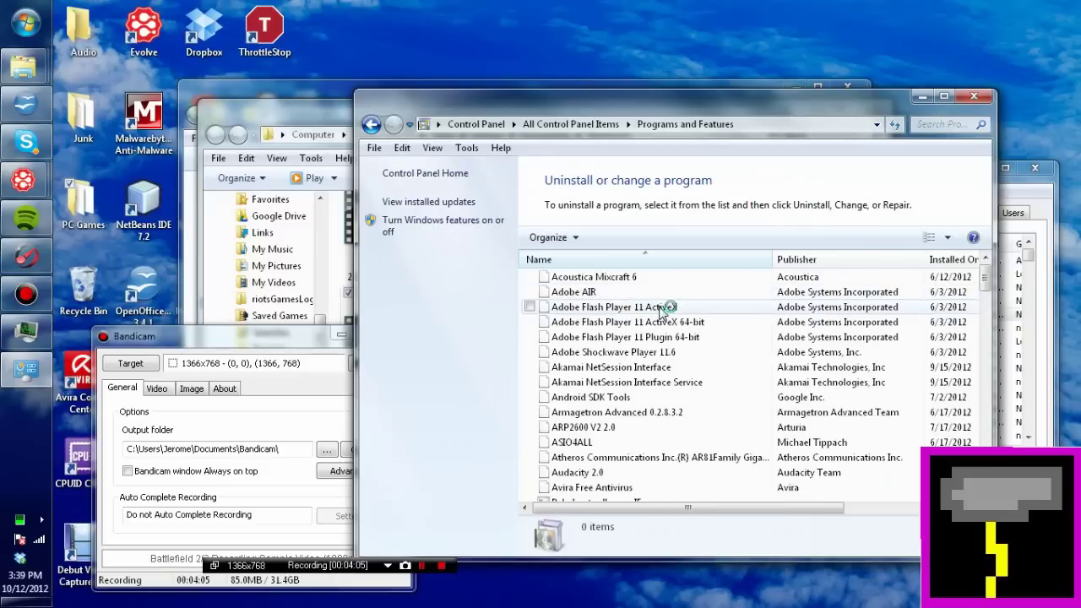
Step: Uninstall Akamai NetSession Interface and close the Programs and Features window
{"action": "left_click", "coordinate": [709, 370]}
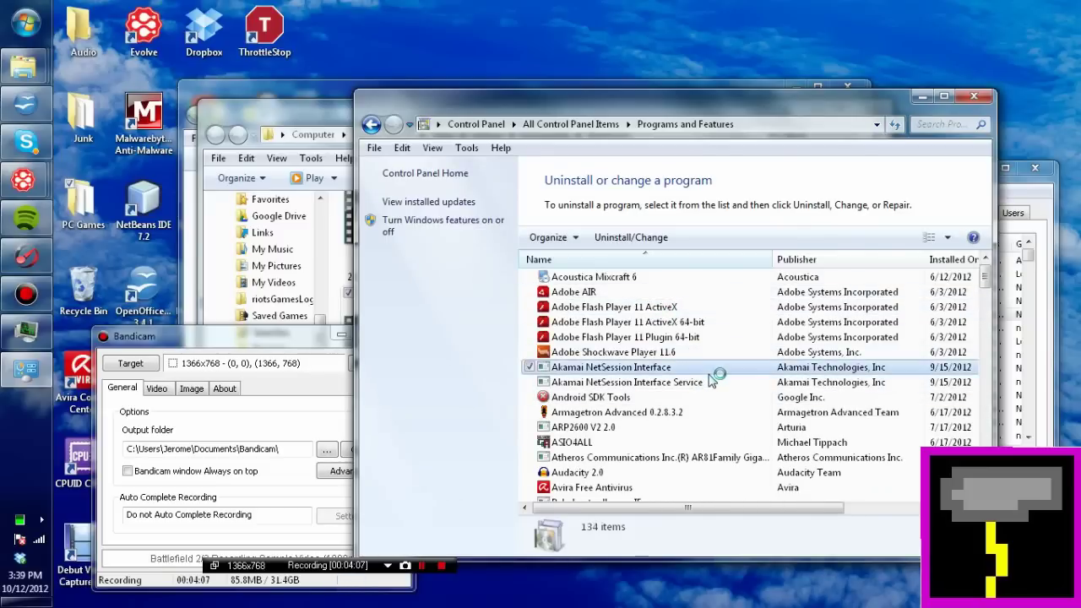
{"action": "left_click", "coordinate": [629, 240]}
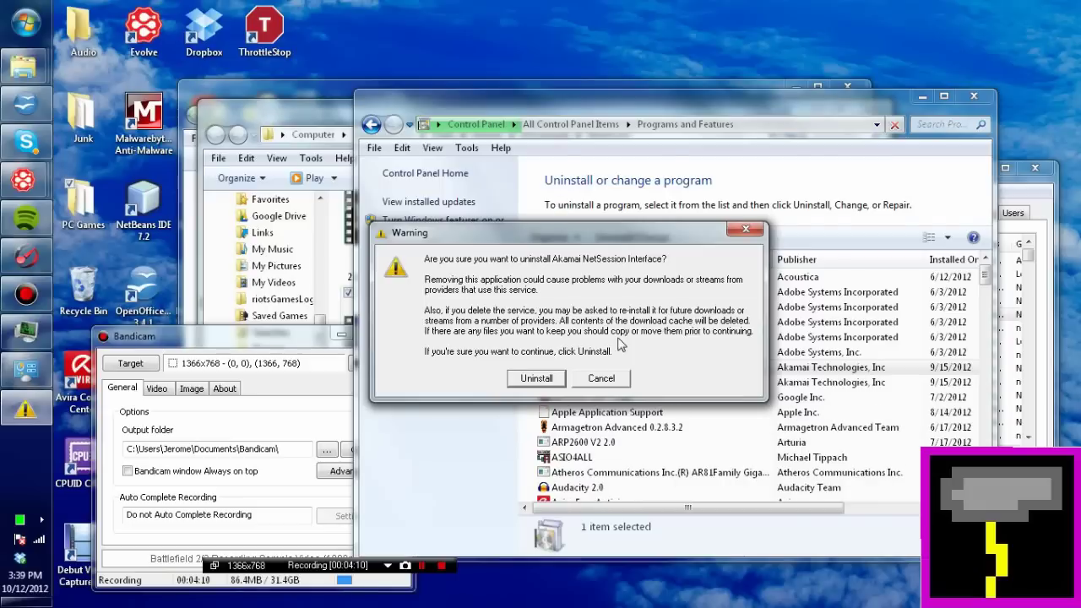
{"action": "left_click", "coordinate": [530, 380]}
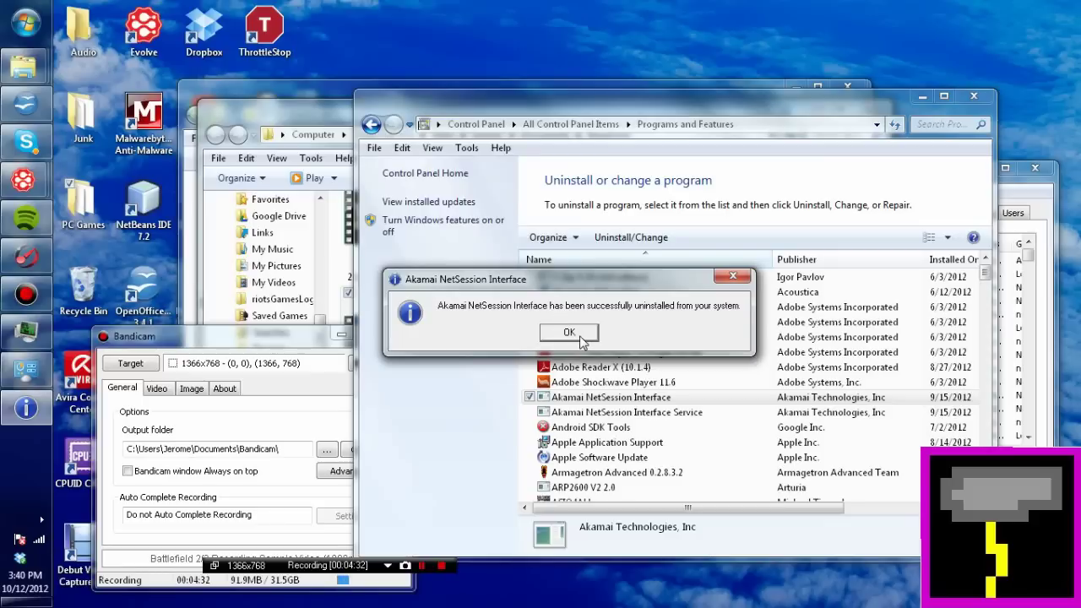
{"action": "left_click", "coordinate": [581, 334]}
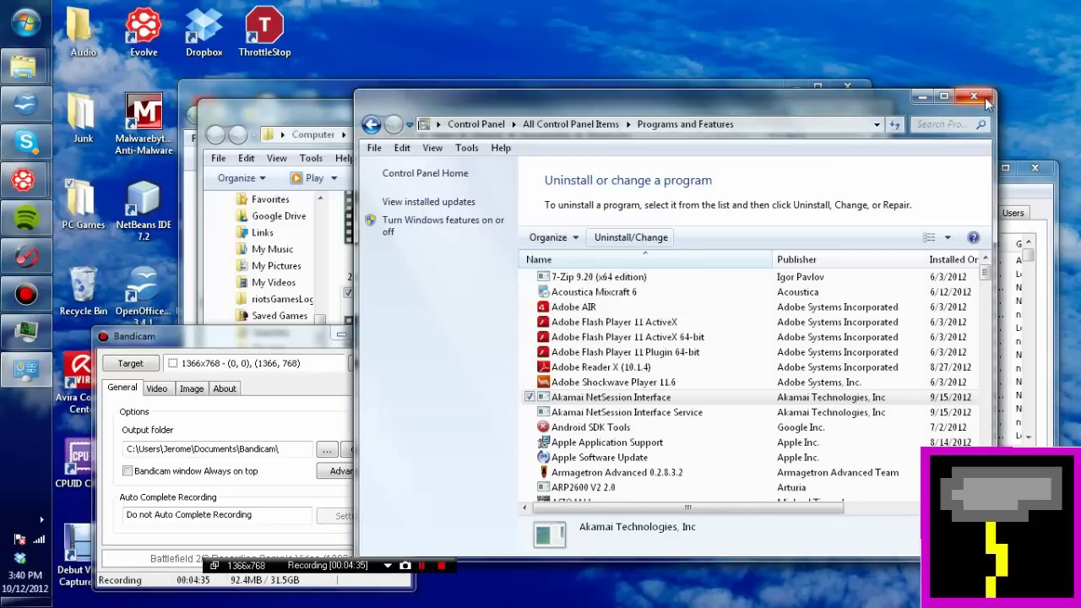
{"action": "left_click", "coordinate": [980, 96]}
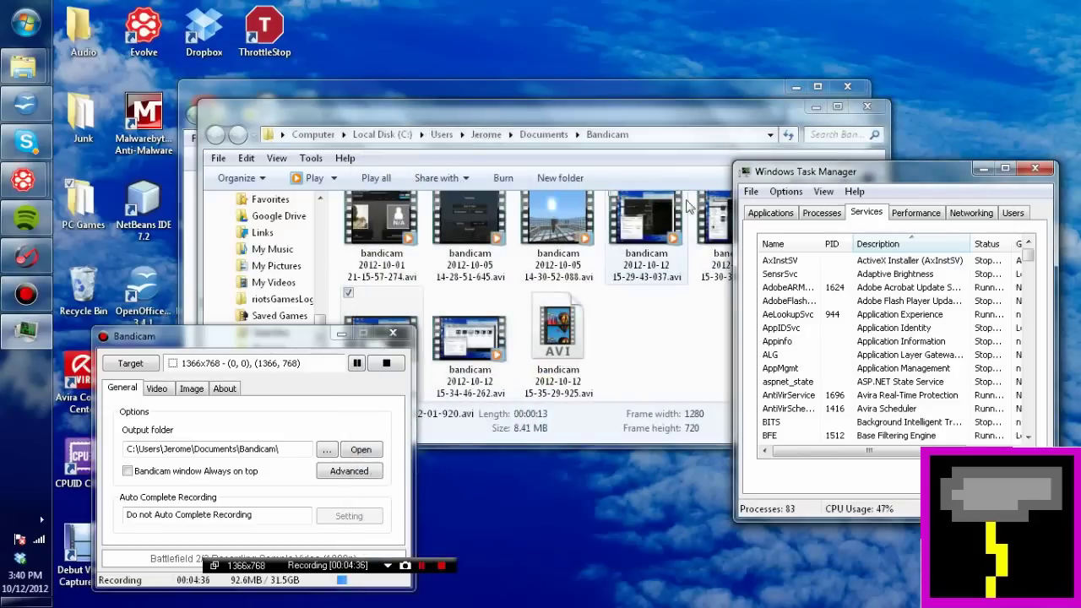
Step: Open the Intel Graphics and Media Control Panel in Advanced Mode and show its 3D settings
{"action": "left_click", "coordinate": [15, 12]}
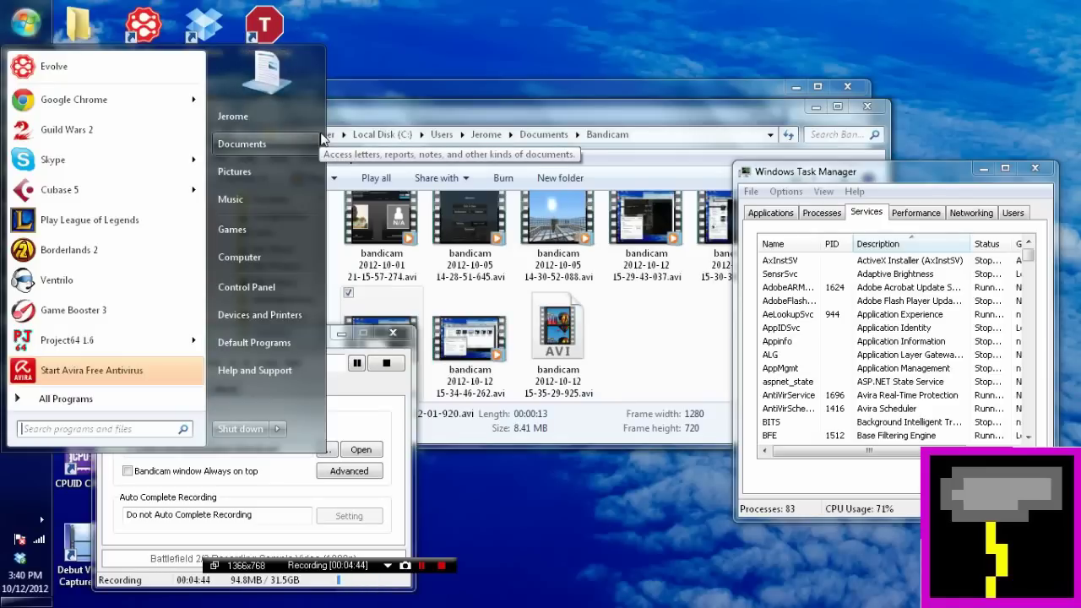
{"action": "left_click", "coordinate": [372, 295]}
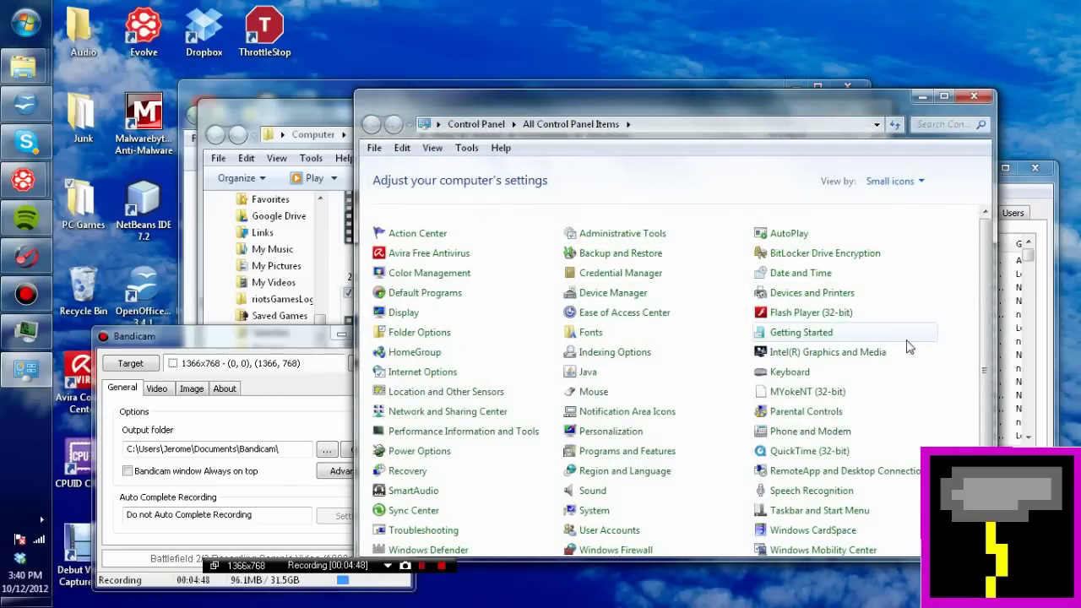
{"action": "left_click", "coordinate": [858, 357]}
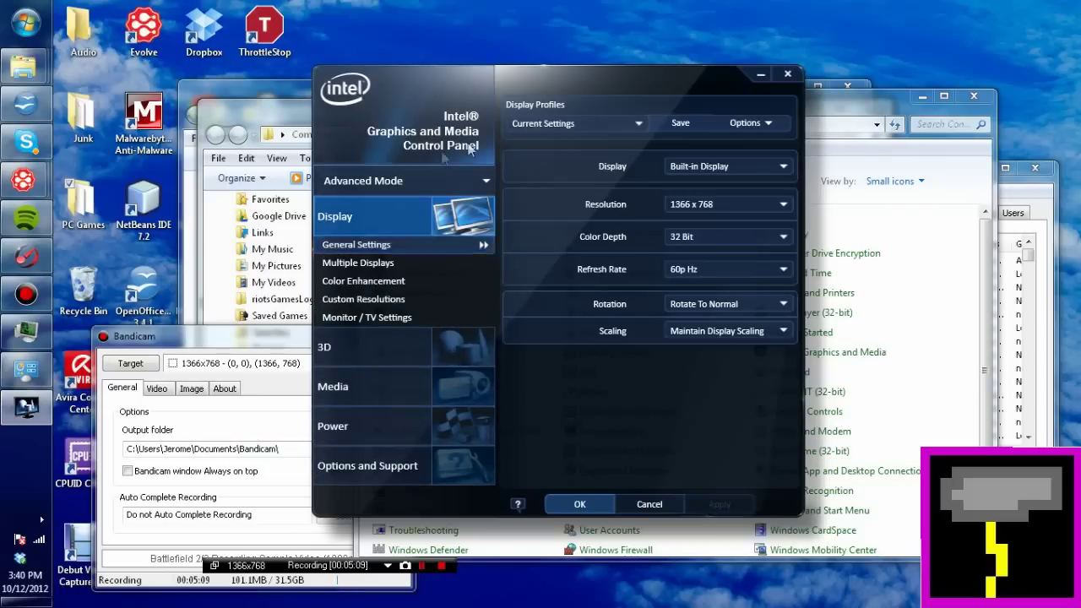
{"action": "left_click", "coordinate": [414, 342]}
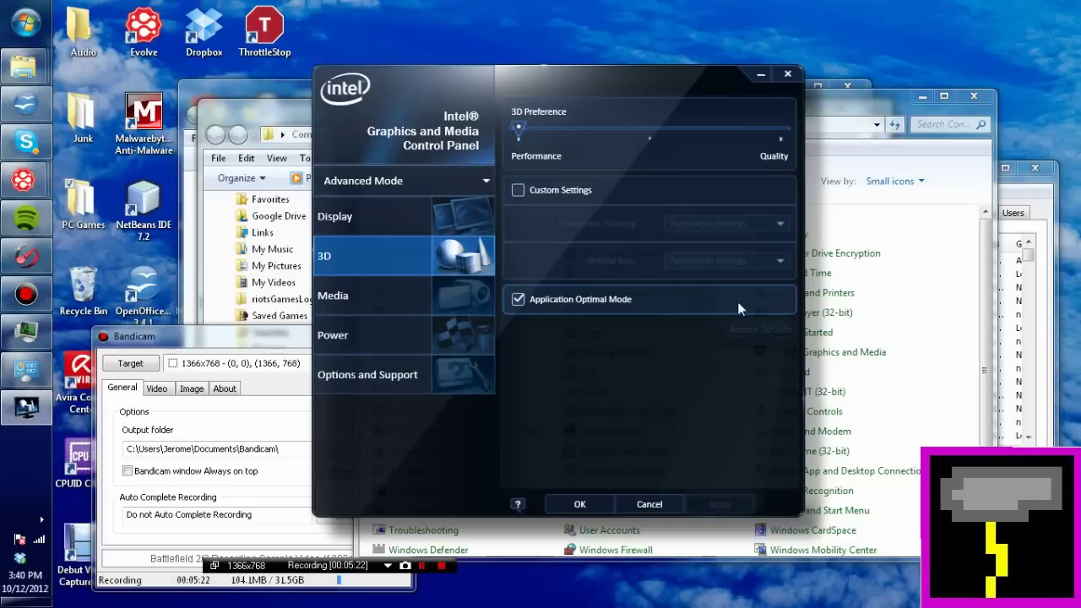
Step: Set the Intel graphics power plan for the On battery power source to Maximum Performance and keep the new settings
{"action": "left_click", "coordinate": [338, 337]}
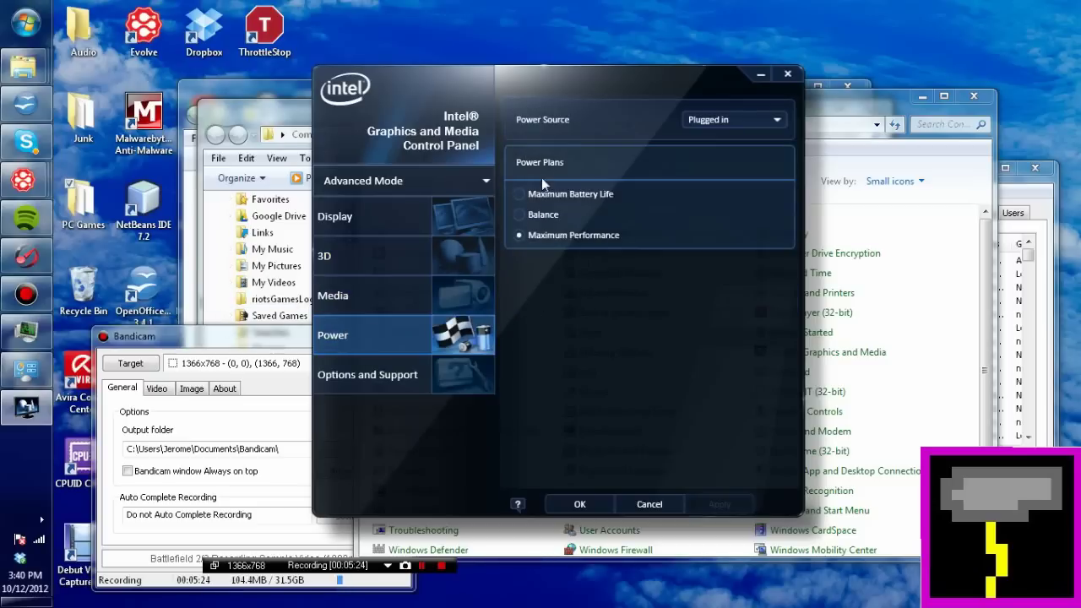
{"action": "left_click", "coordinate": [776, 120]}
{"action": "left_click", "coordinate": [760, 158]}
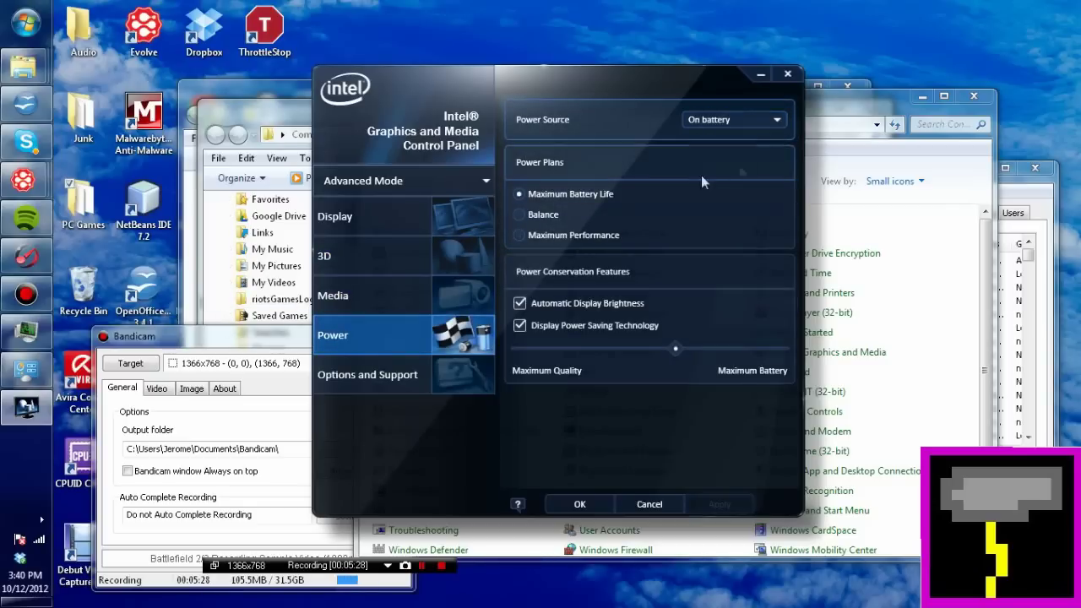
{"action": "left_click", "coordinate": [592, 236]}
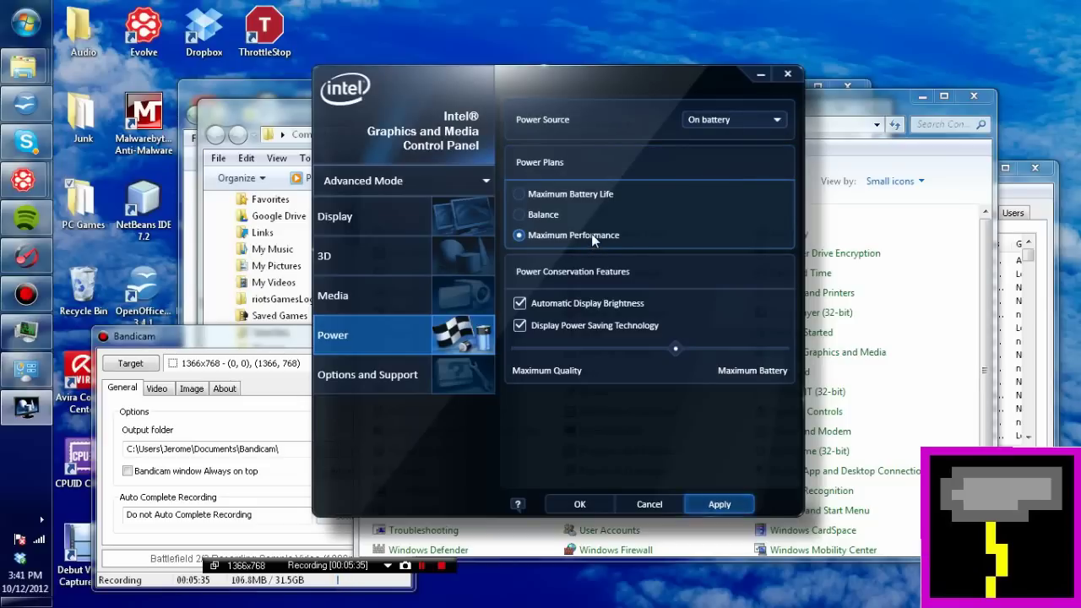
{"action": "left_click", "coordinate": [719, 505]}
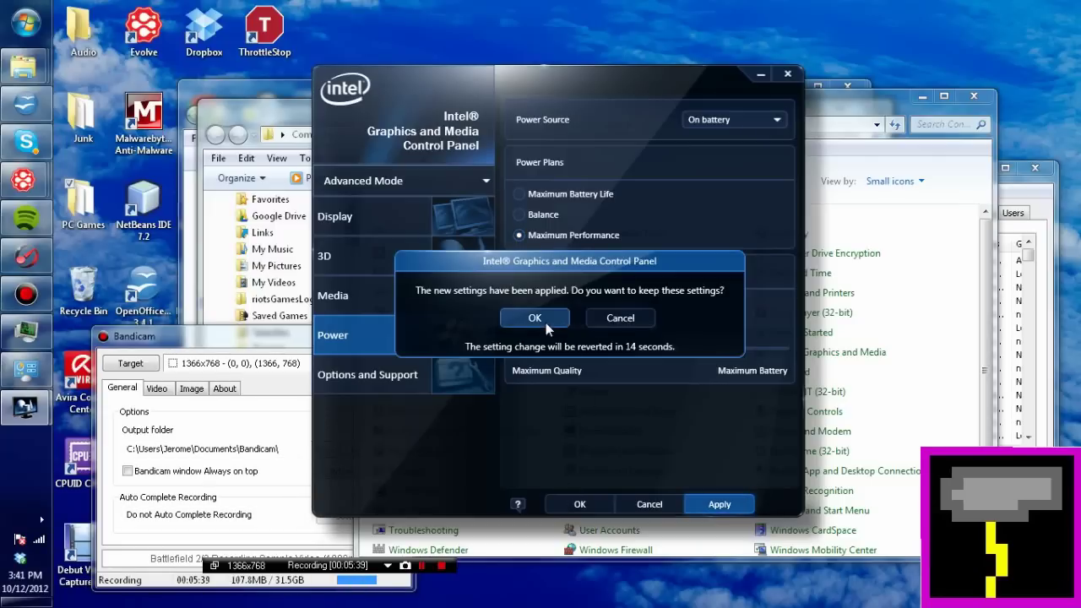
{"action": "left_click", "coordinate": [546, 321]}
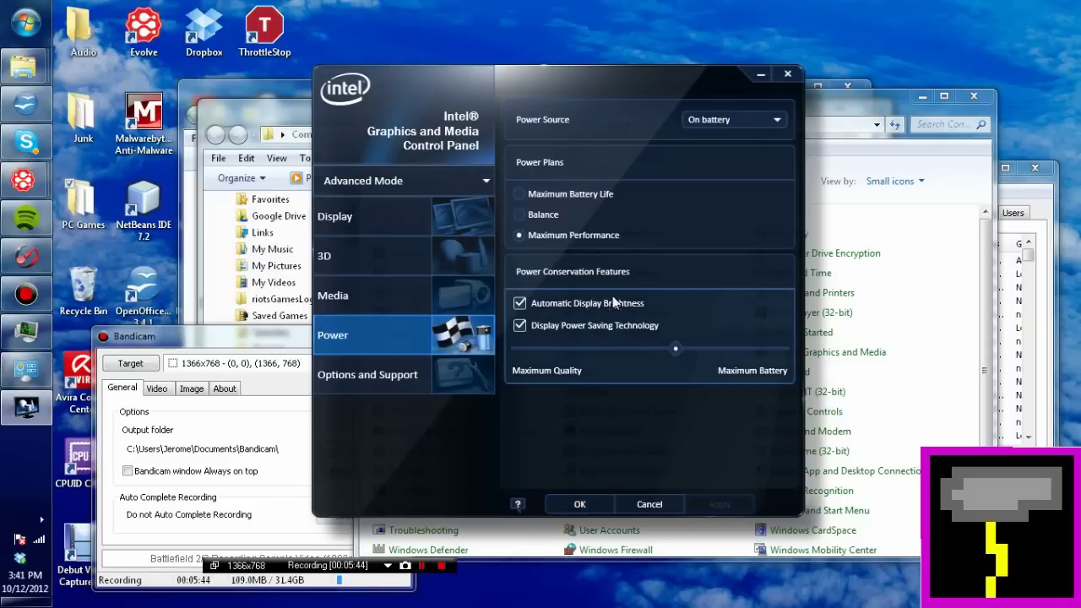
Step: Set the Display Power Saving Technology level on battery to Maximum Quality and keep the new settings
{"action": "left_click_drag", "start_coordinate": [682, 346], "coordinate": [519, 350]}
{"action": "left_click", "coordinate": [716, 504]}
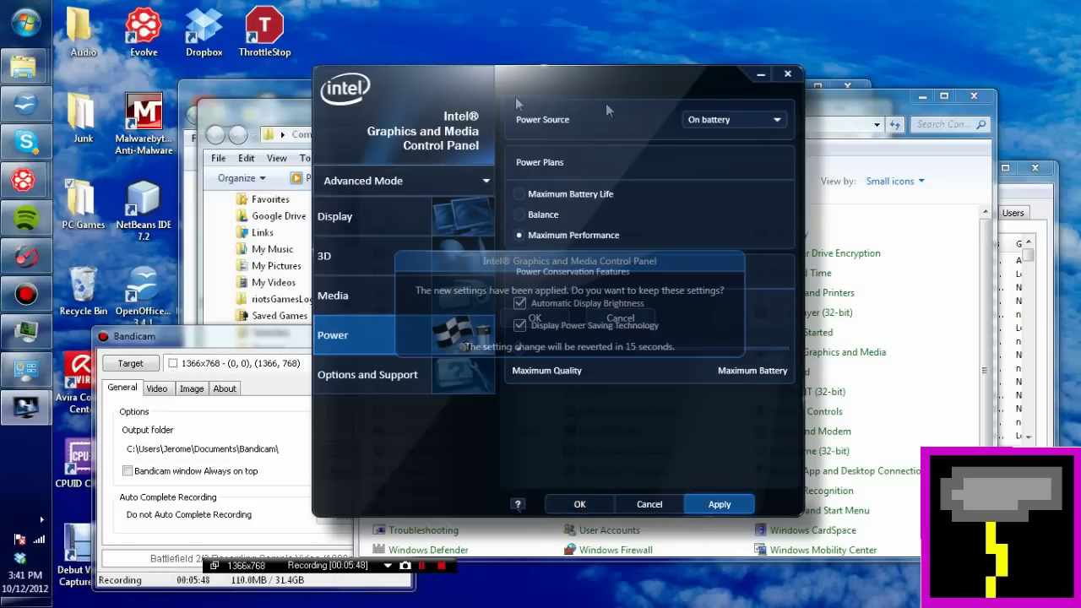
{"action": "left_click", "coordinate": [549, 320]}
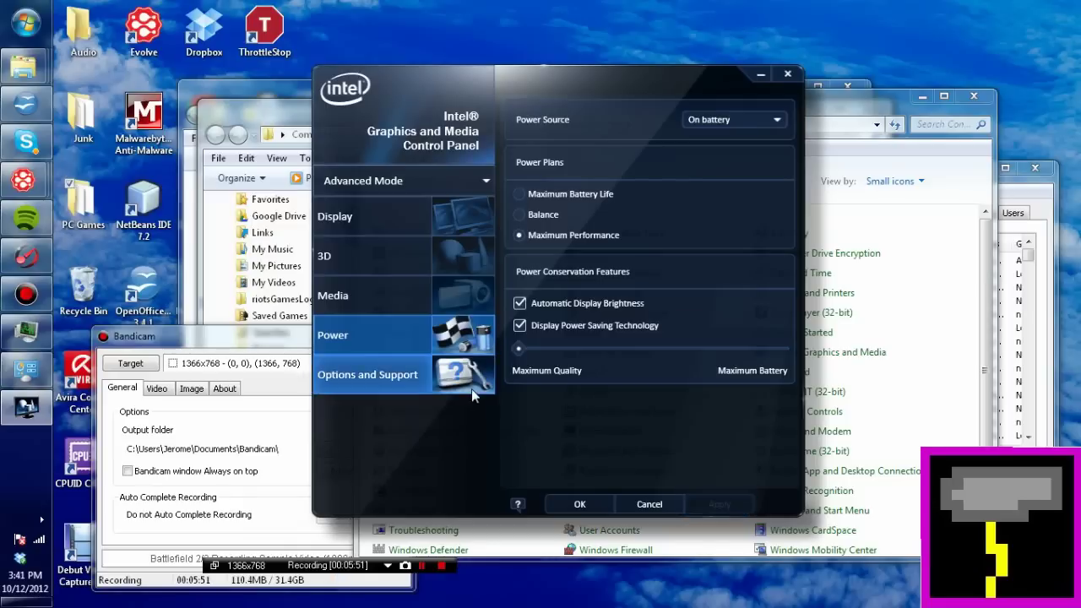
Step: Review the graphics system information in the Information Center and close the Intel Graphics and Media Control Panel
{"action": "left_click", "coordinate": [448, 374]}
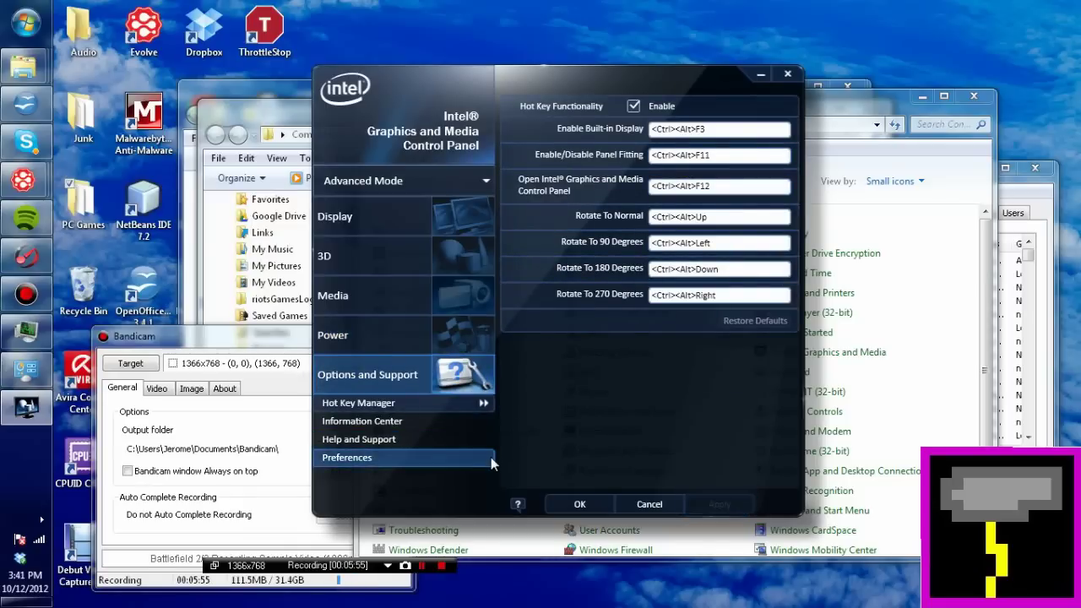
{"action": "left_click", "coordinate": [474, 420]}
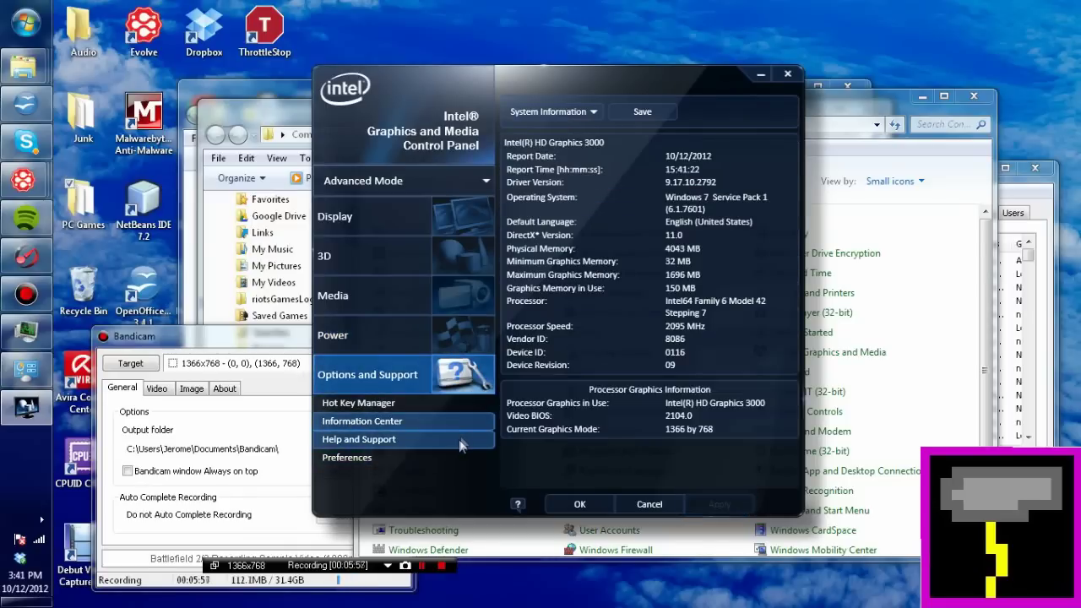
{"action": "left_click", "coordinate": [459, 439]}
{"action": "left_click", "coordinate": [460, 421]}
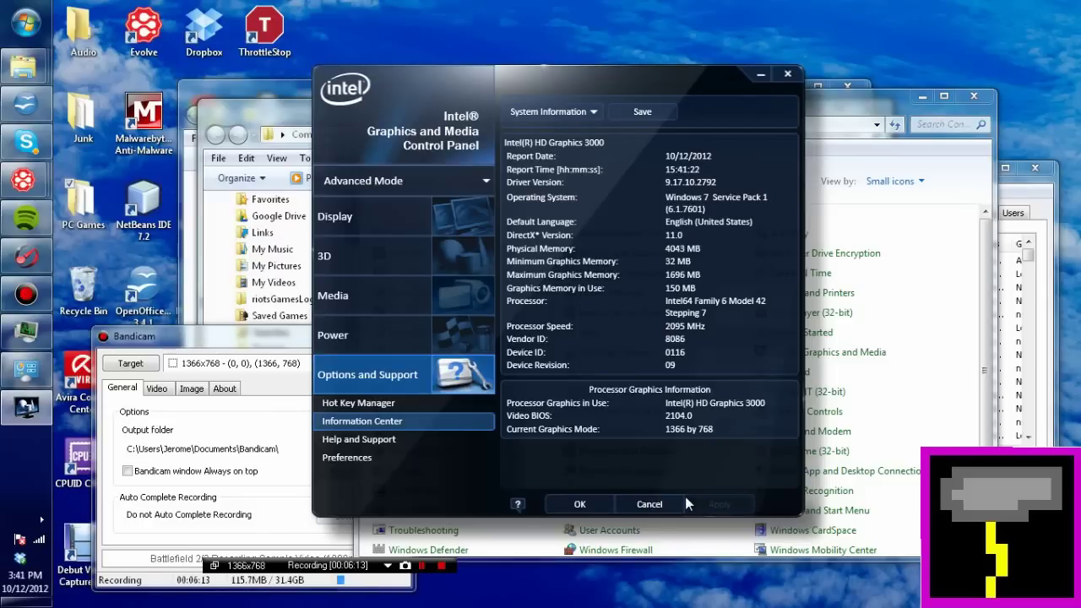
{"action": "left_click", "coordinate": [558, 505]}
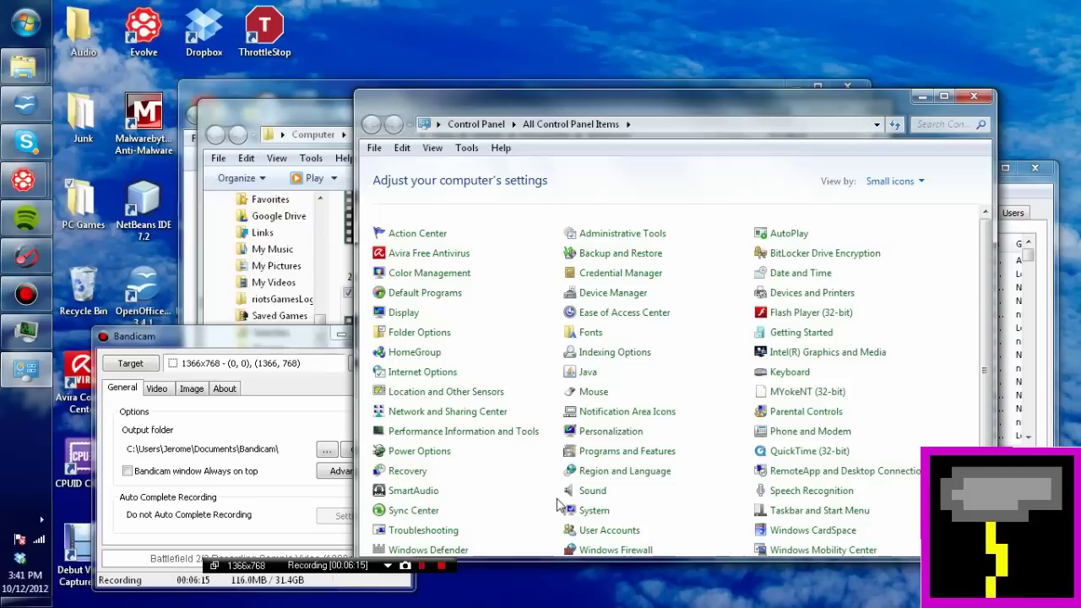
Step: Move the Bandicam window up, open Game Booster and position its window fully on the screen
{"action": "left_click_drag", "start_coordinate": [255, 342], "coordinate": [215, 199]}
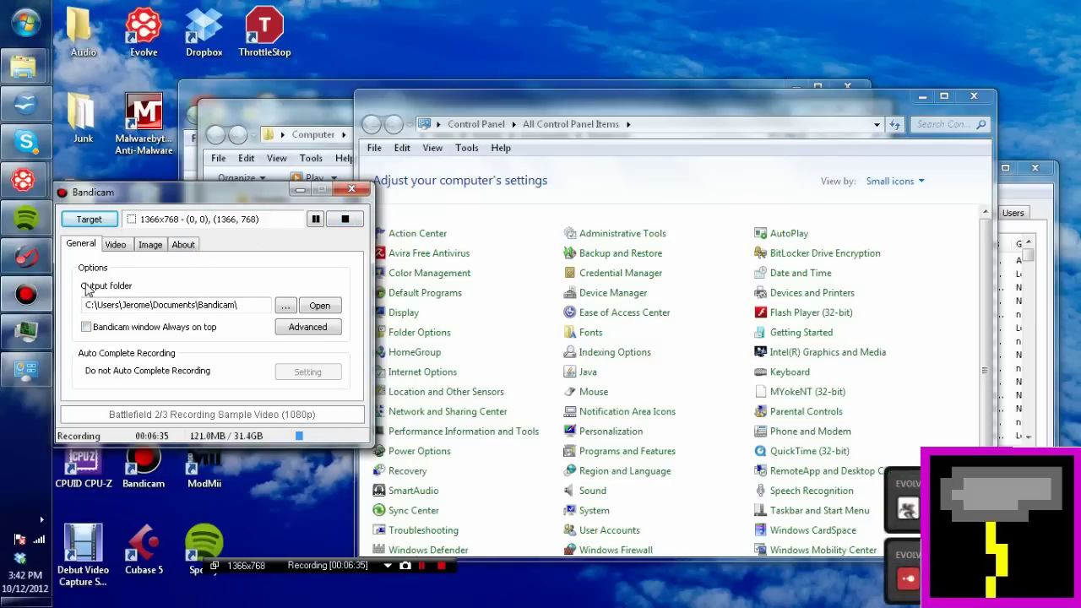
{"action": "left_click", "coordinate": [28, 255]}
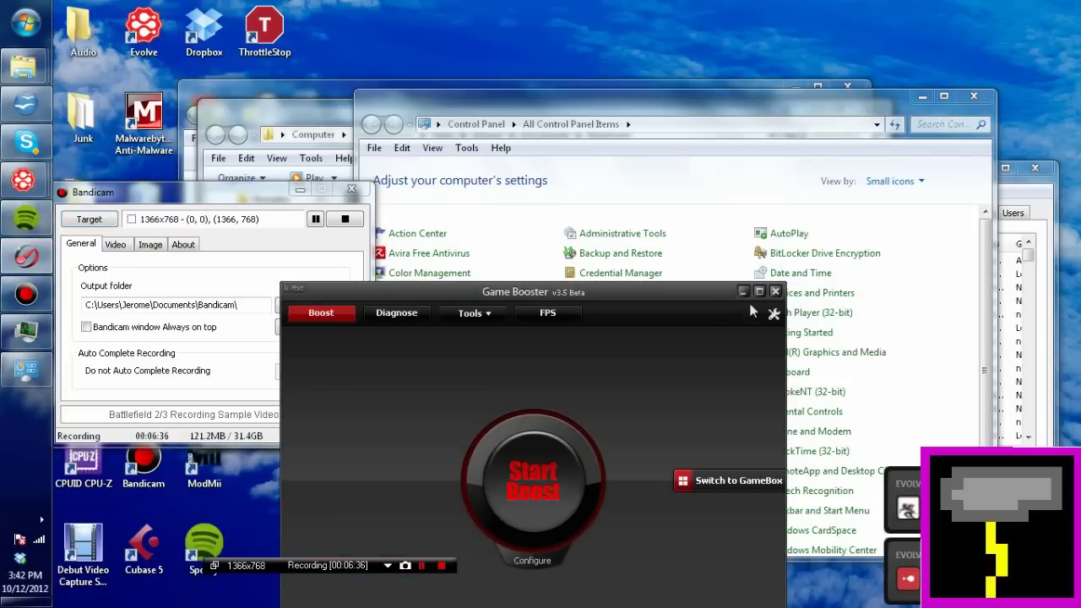
{"action": "left_click_drag", "start_coordinate": [595, 292], "coordinate": [627, 93]}
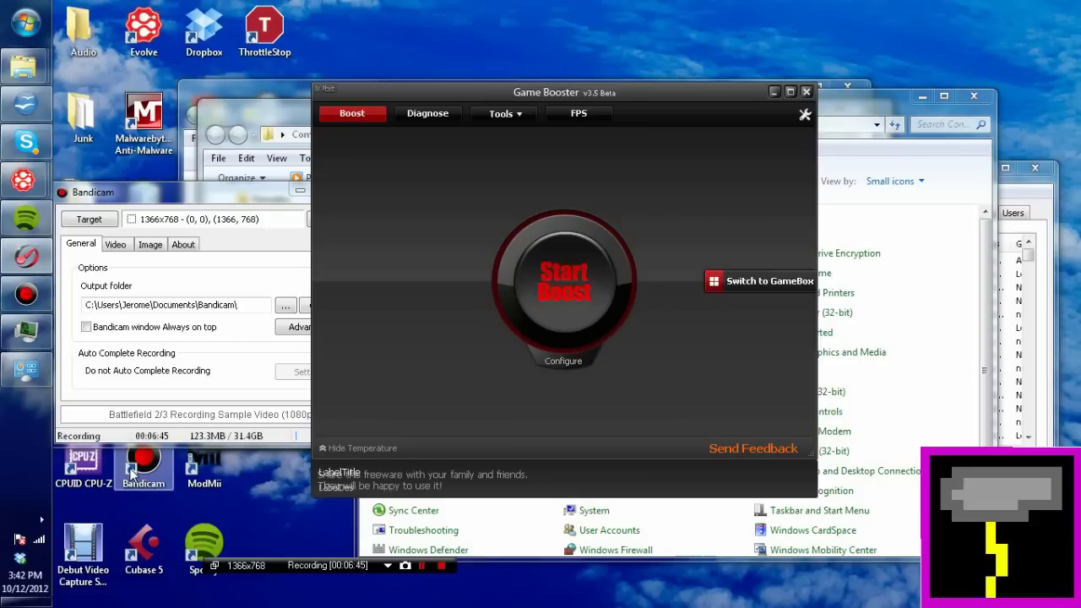
Step: Open the full power plan list from the battery meter and arrange the Game Booster and Power Options windows to compare them
{"action": "left_click", "coordinate": [41, 519]}
{"action": "left_click", "coordinate": [109, 516]}
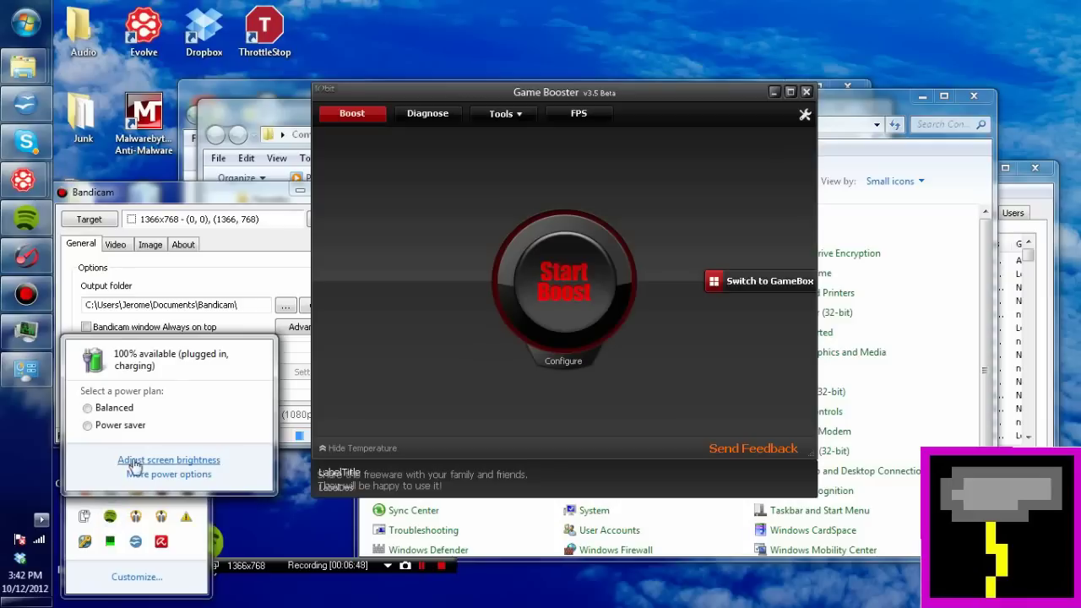
{"action": "left_click", "coordinate": [241, 487]}
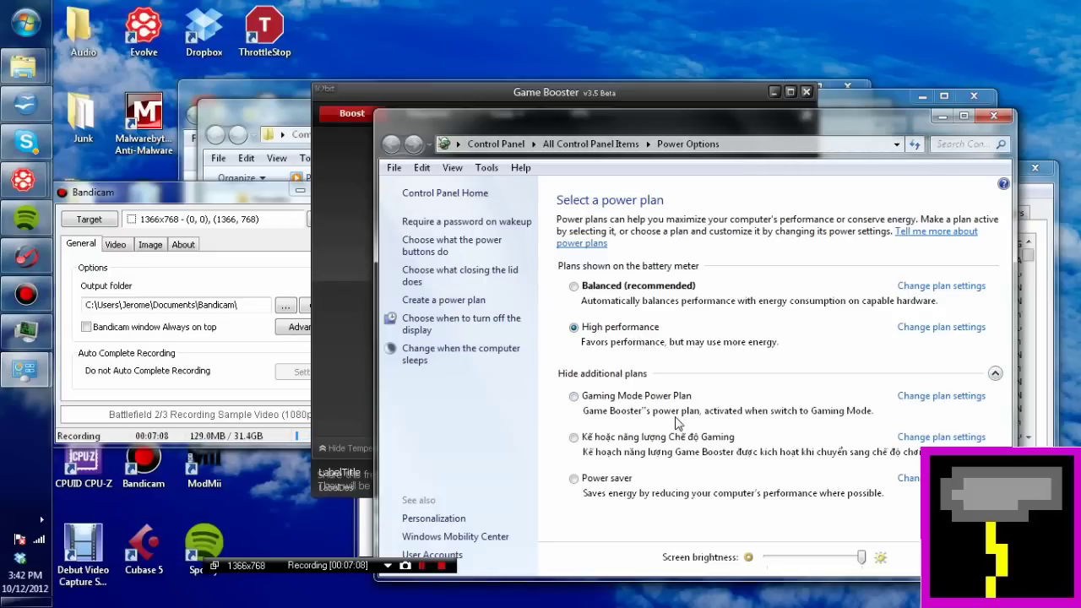
{"action": "left_click_drag", "start_coordinate": [547, 94], "coordinate": [368, 127]}
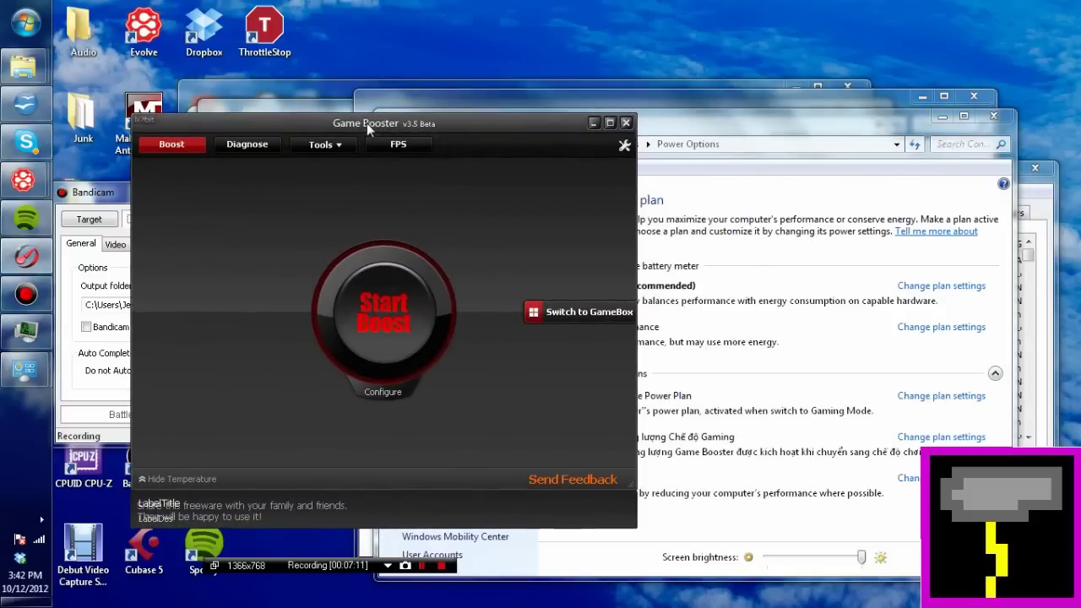
{"action": "left_click_drag", "start_coordinate": [673, 127], "coordinate": [703, 80]}
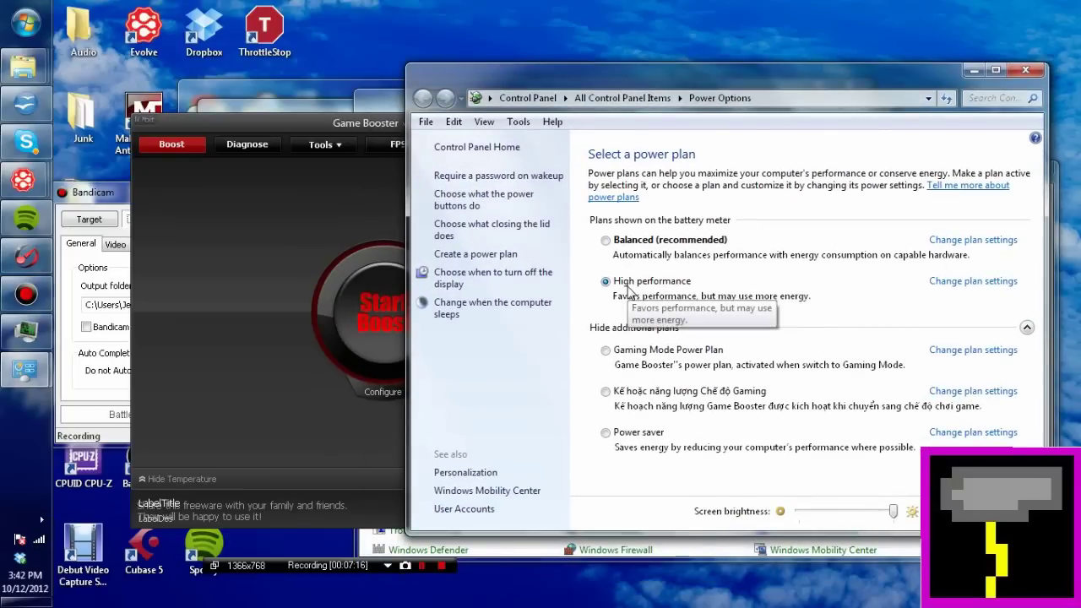
Step: Bring Game Booster to the front, close it, and move the Bandicam window over the Power Options window
{"action": "left_click", "coordinate": [26, 256]}
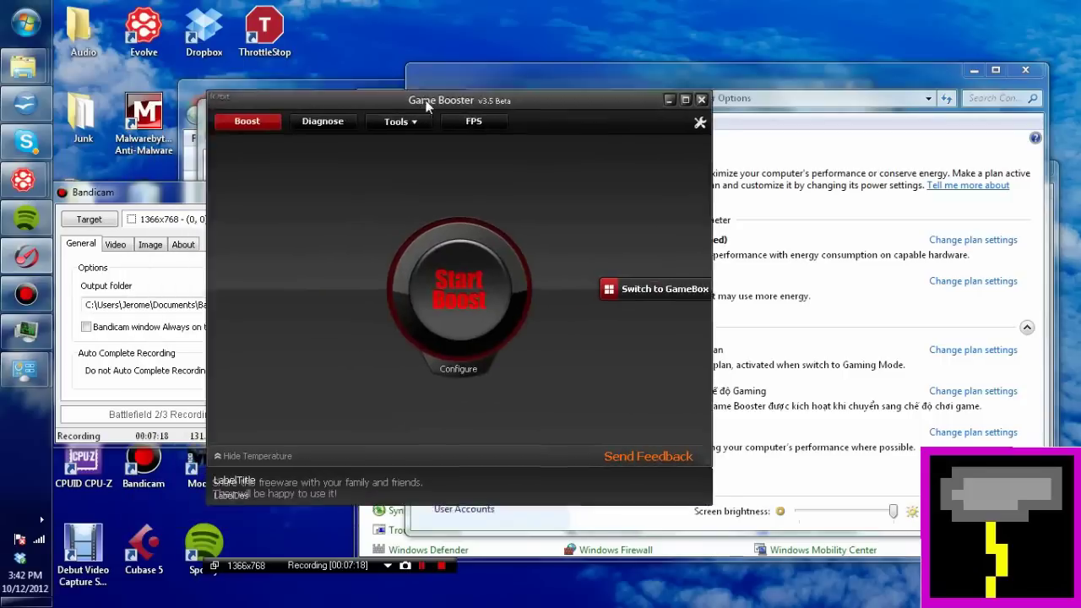
{"action": "left_click", "coordinate": [38, 519]}
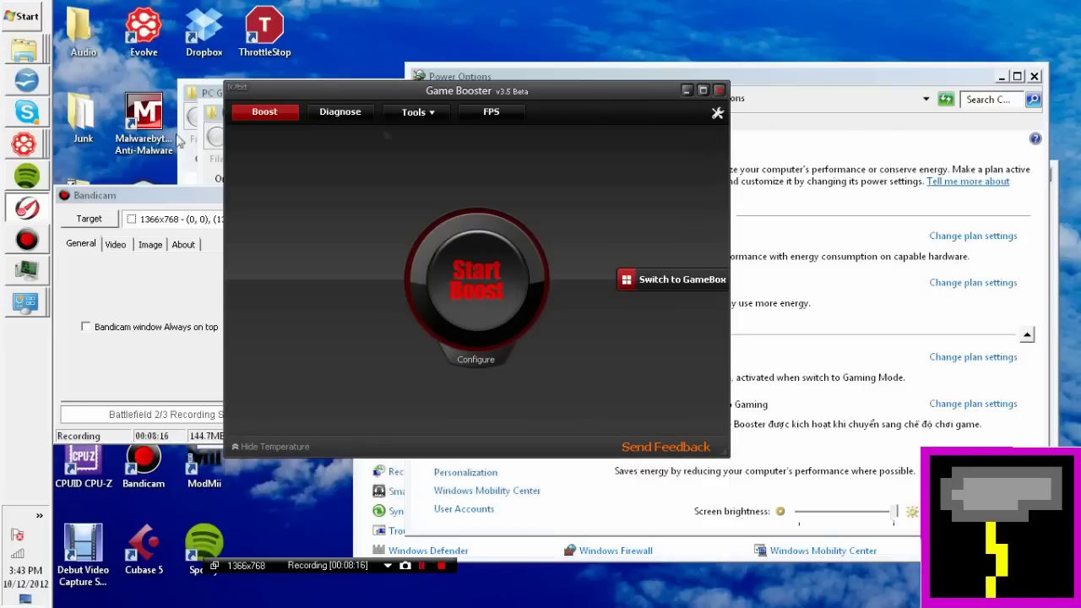
{"action": "key", "text": "alt+F4"}
{"action": "left_click_drag", "start_coordinate": [312, 203], "coordinate": [828, 154]}
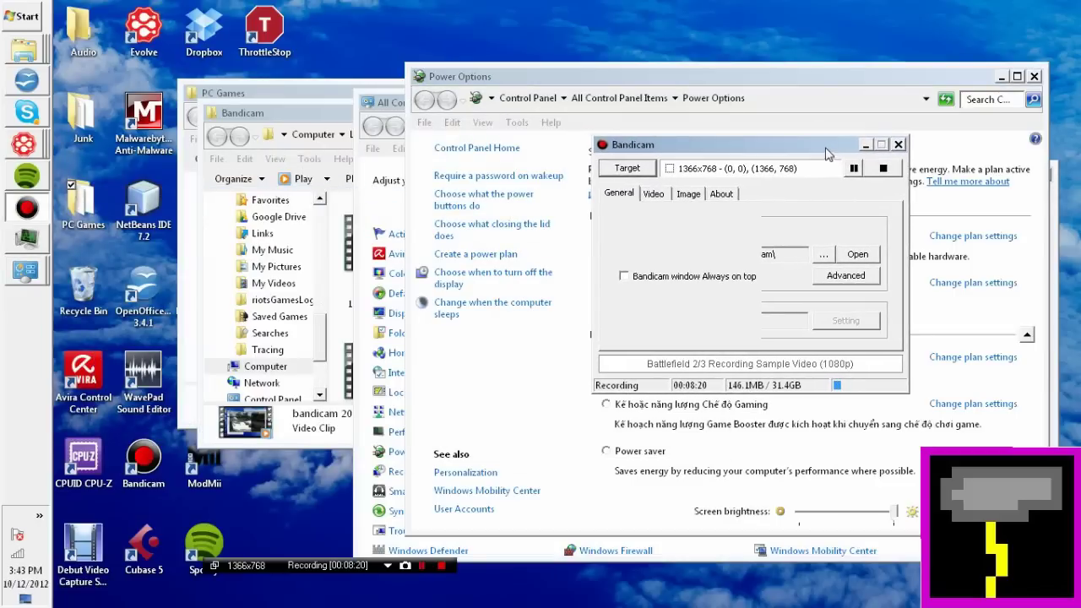
Step: Open the computer's Properties to show the System information window
{"action": "left_click", "coordinate": [11, 10]}
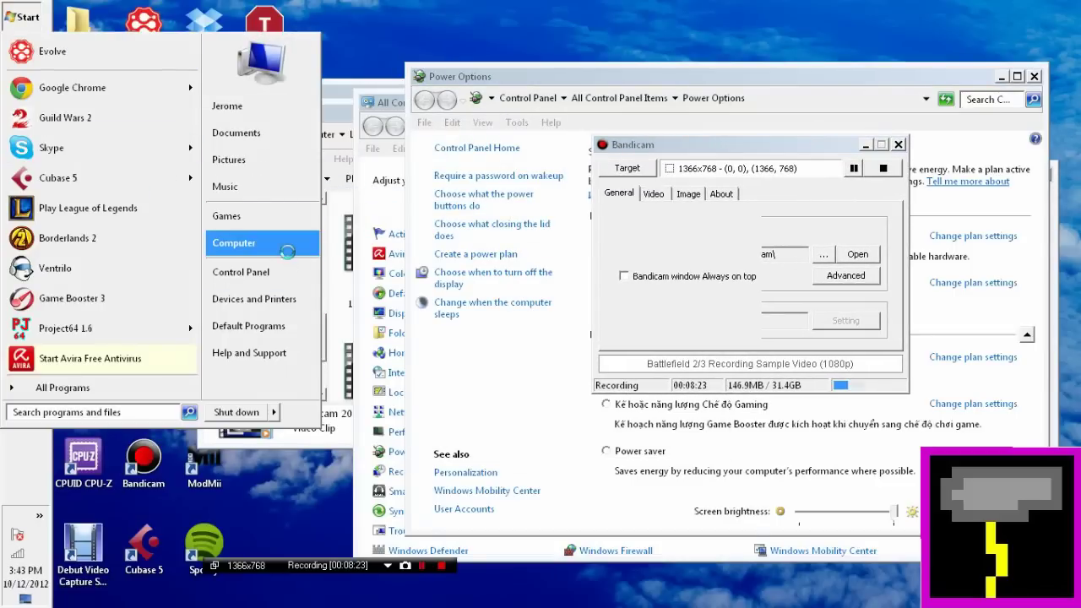
{"action": "right_click", "coordinate": [287, 252]}
{"action": "left_click", "coordinate": [357, 370]}
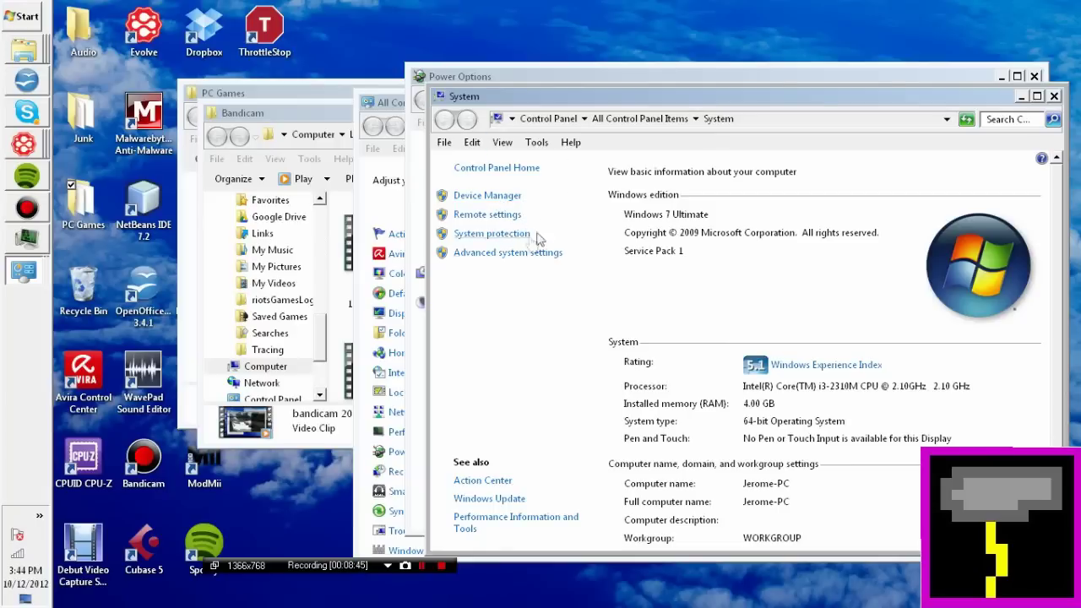
{"action": "key", "text": "super"}
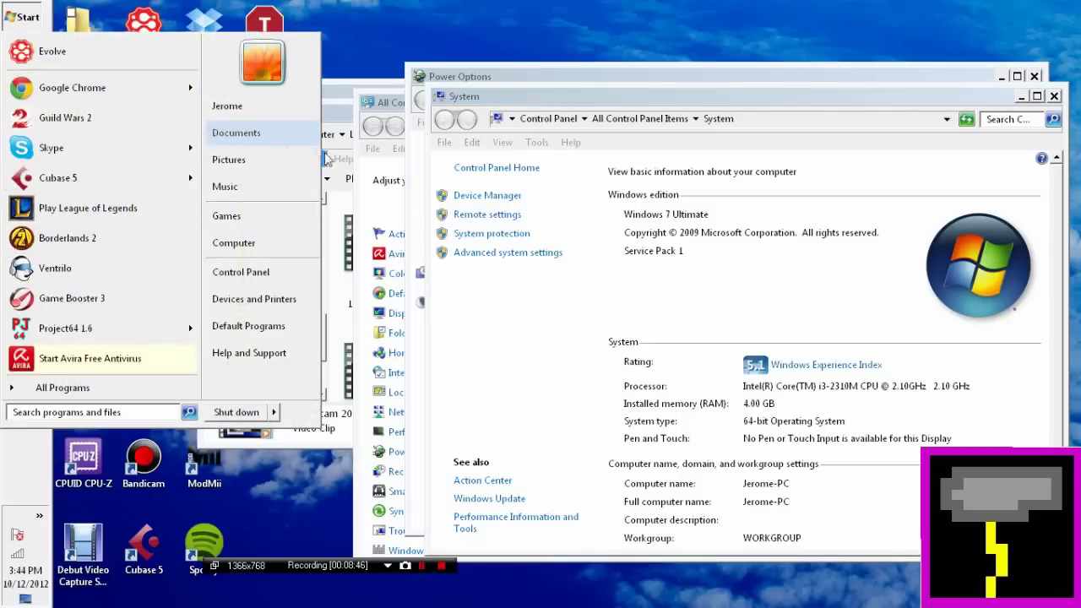
{"action": "right_click", "coordinate": [278, 234]}
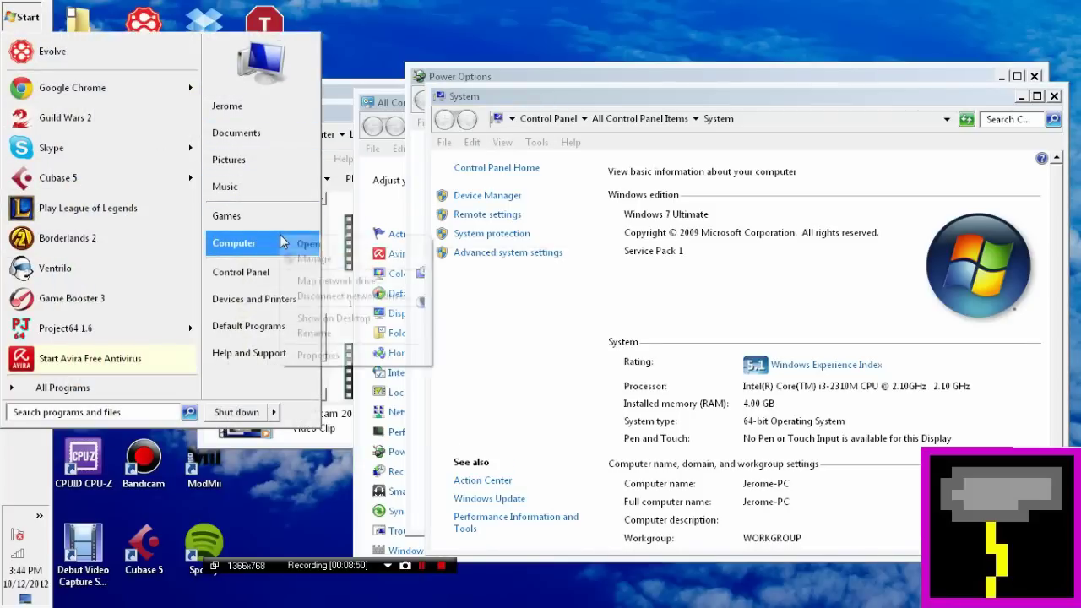
{"action": "left_click", "coordinate": [321, 354]}
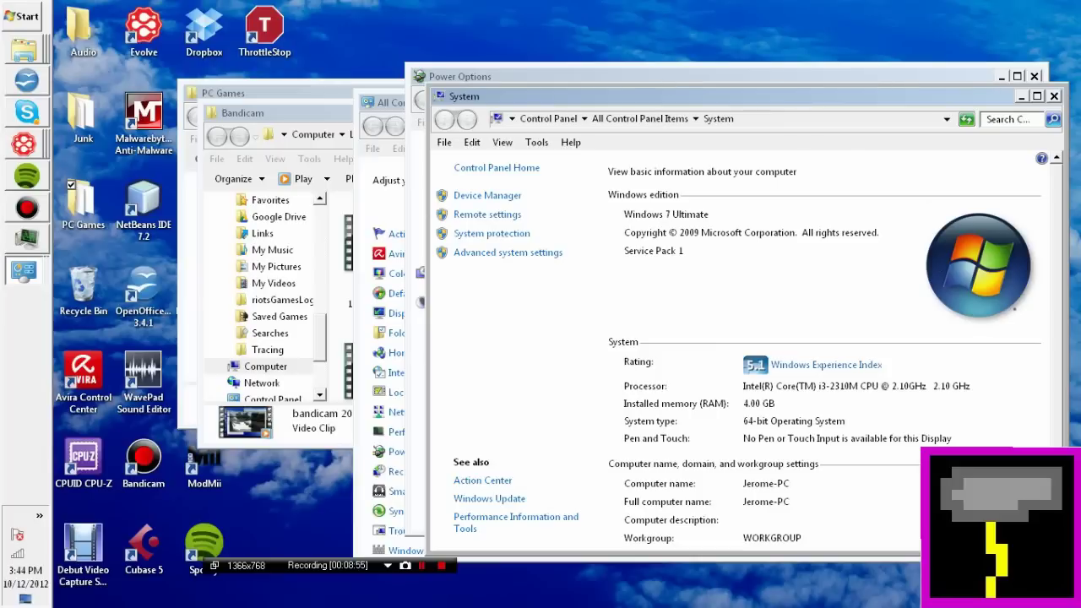
Step: Open the Virtual Memory settings through the advanced performance options and examine the paging file size for drive C
{"action": "left_click", "coordinate": [551, 259]}
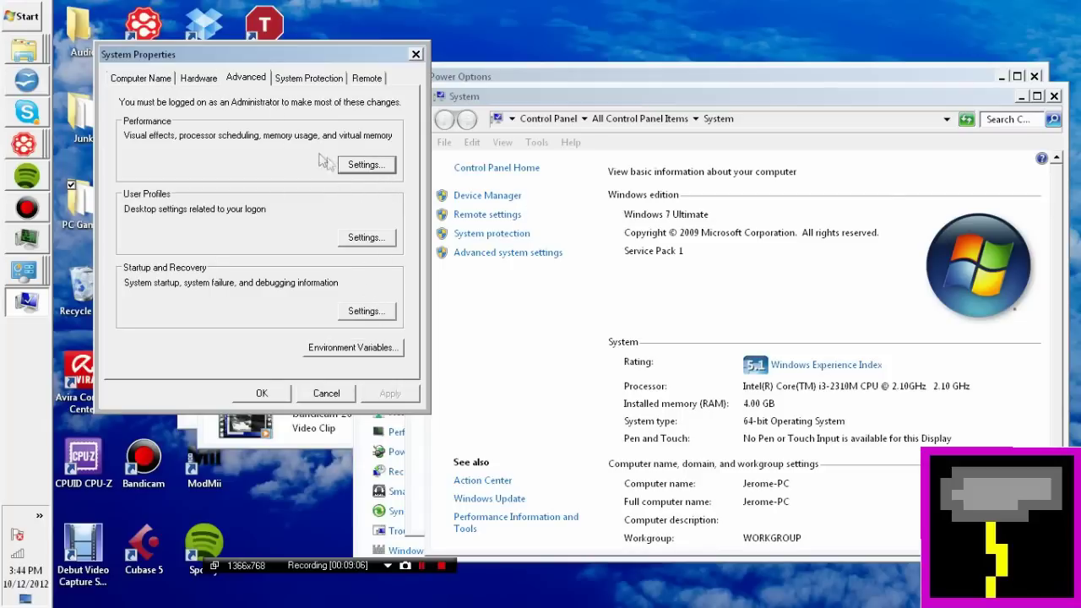
{"action": "left_click", "coordinate": [344, 165]}
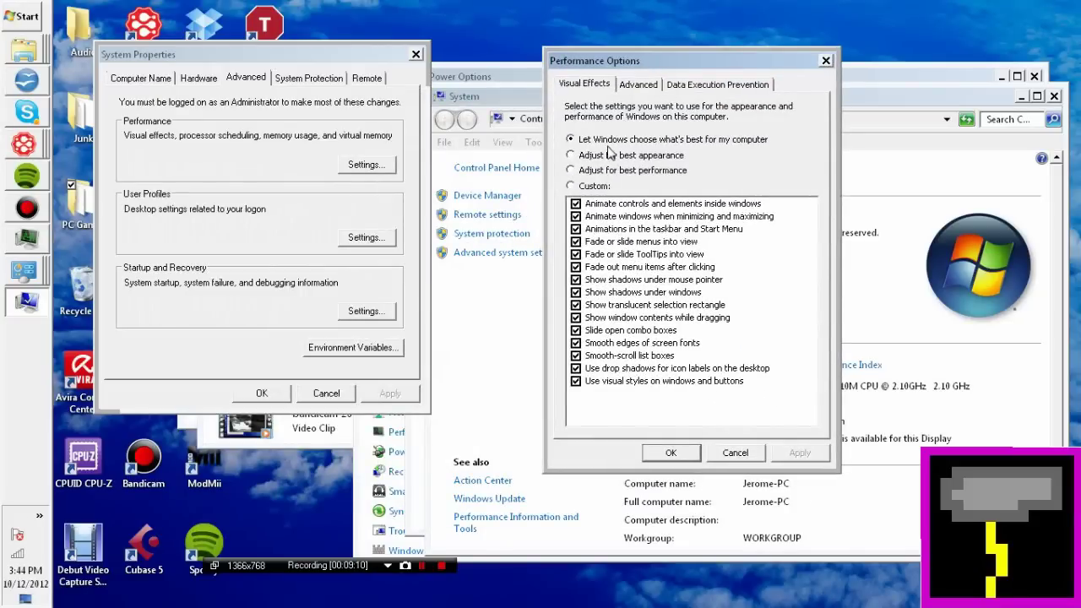
{"action": "left_click", "coordinate": [637, 84]}
{"action": "left_click", "coordinate": [701, 85]}
{"action": "left_click", "coordinate": [638, 85]}
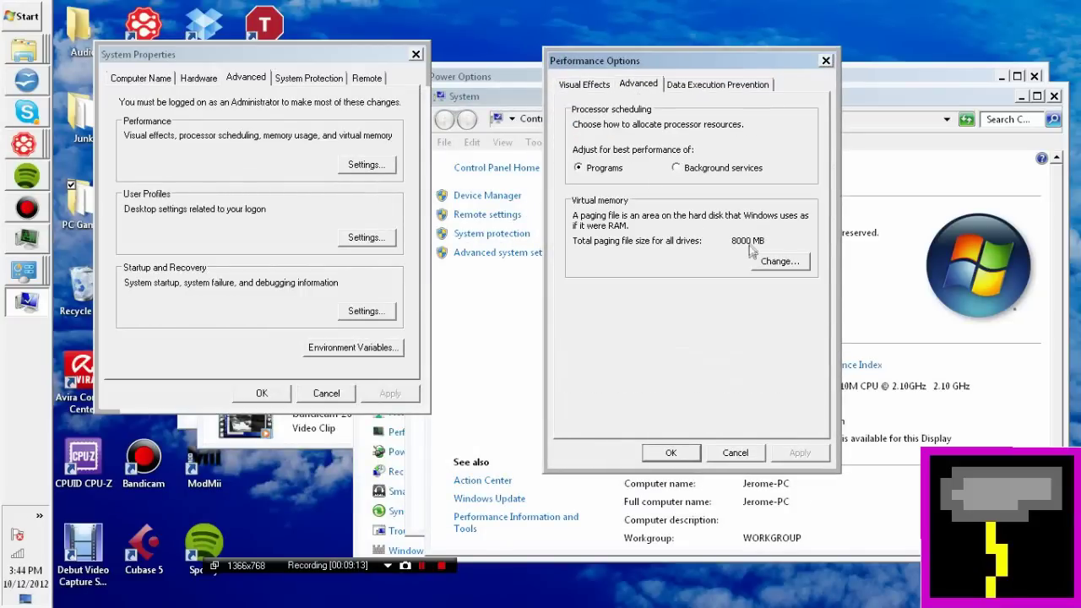
{"action": "left_click", "coordinate": [778, 262]}
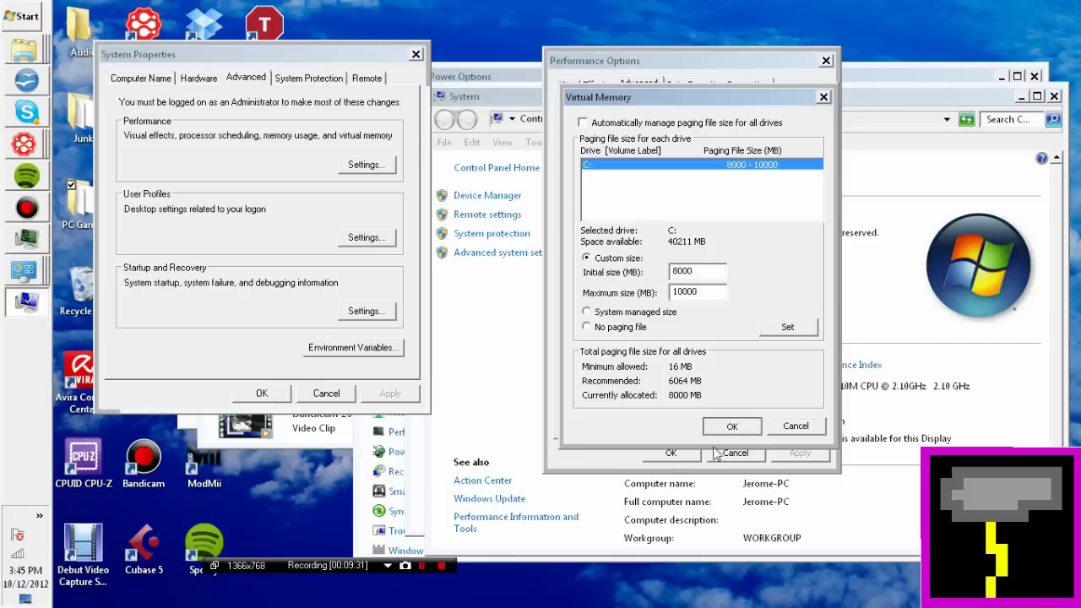
Step: Accept the Virtual Memory, Performance Options and System Properties dialogs and close the System window
{"action": "left_click", "coordinate": [731, 426]}
{"action": "left_click", "coordinate": [691, 455]}
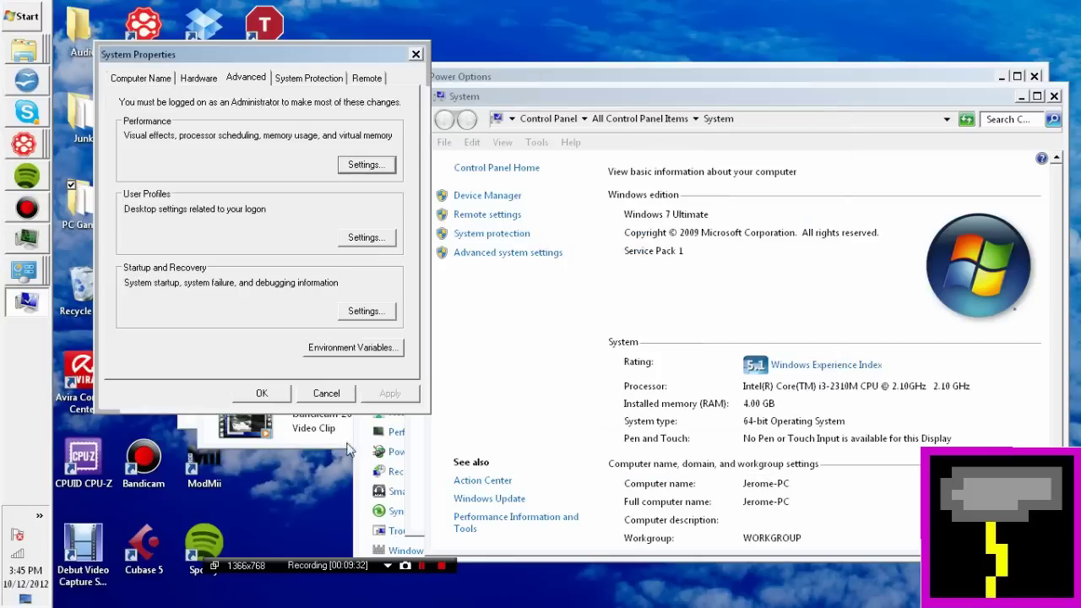
{"action": "left_click", "coordinate": [265, 393]}
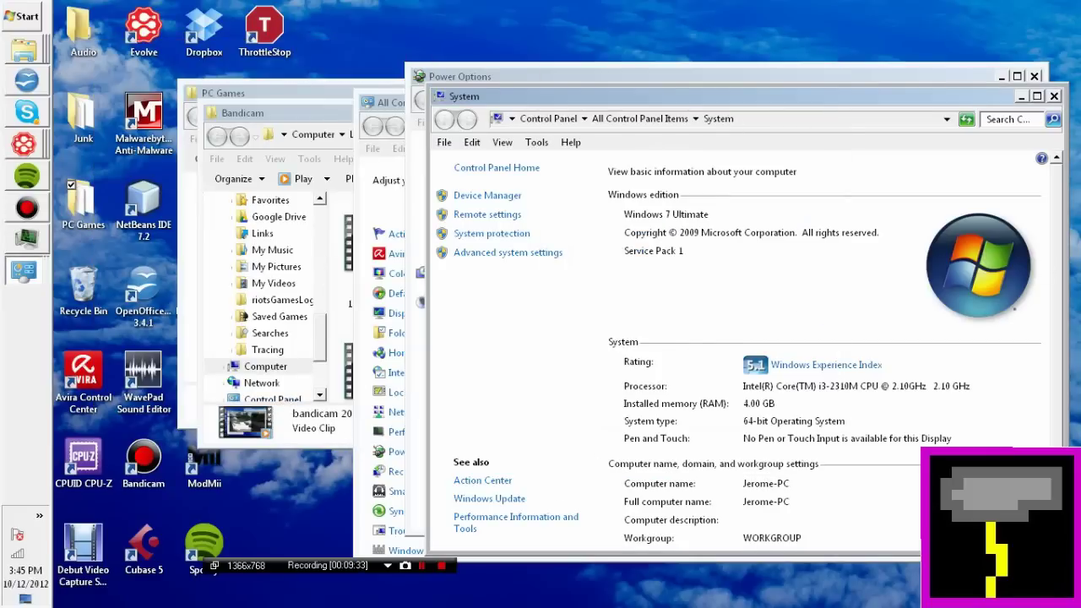
{"action": "left_click", "coordinate": [1054, 96]}
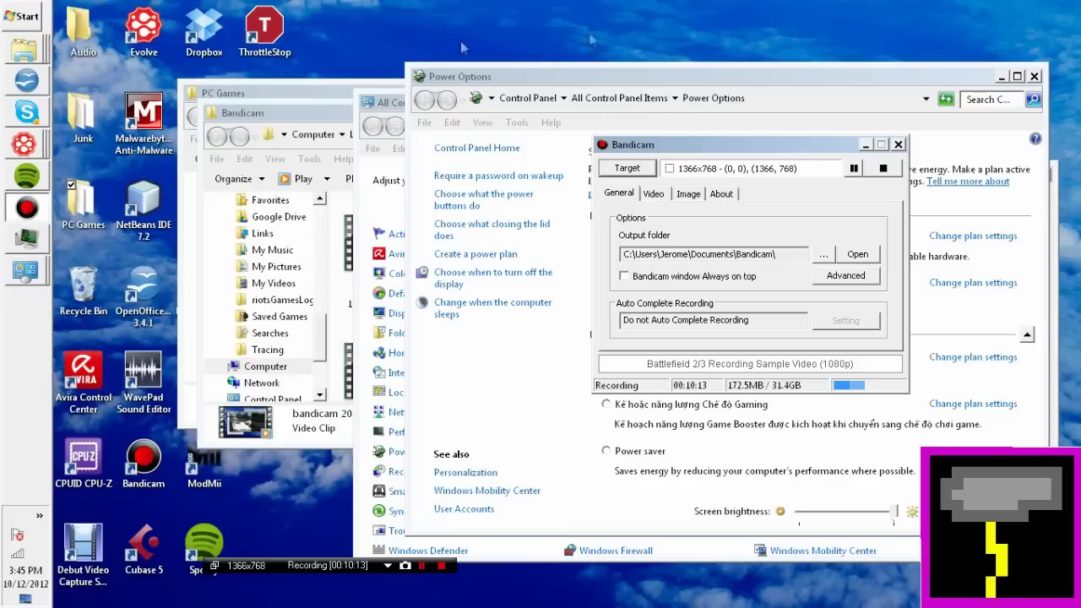
Step: Close Power Options, the Control Panel, the PC Games and Bandicam folders and the other background window, leaving the Bandicam recorder open
{"action": "left_click", "coordinate": [272, 30]}
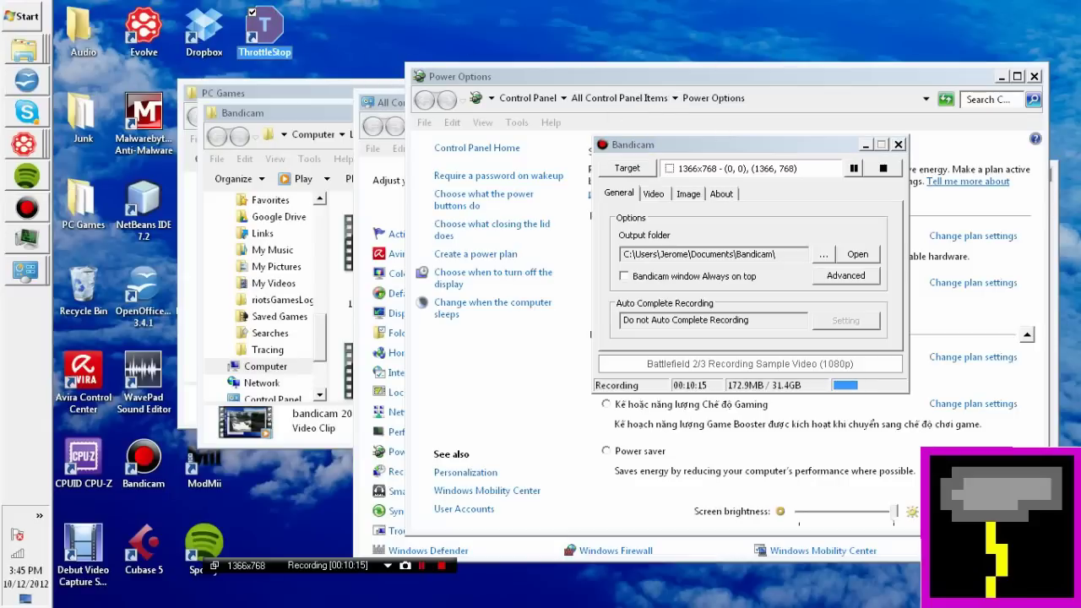
{"action": "left_click", "coordinate": [1035, 76]}
{"action": "left_click", "coordinate": [983, 102]}
{"action": "left_click", "coordinate": [1045, 174]}
{"action": "left_click", "coordinate": [857, 93]}
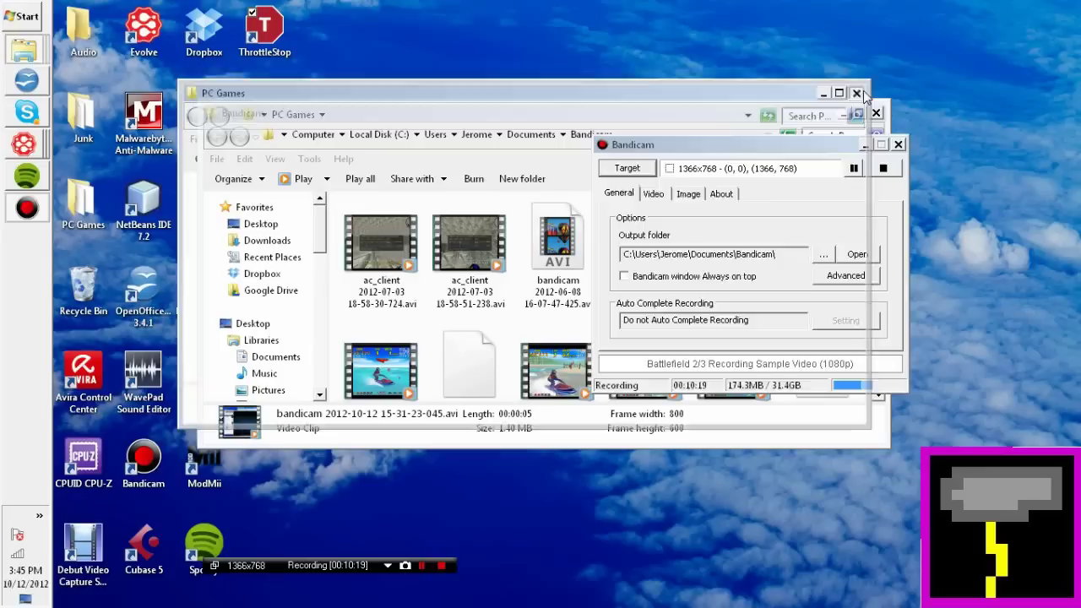
{"action": "left_click", "coordinate": [876, 113]}
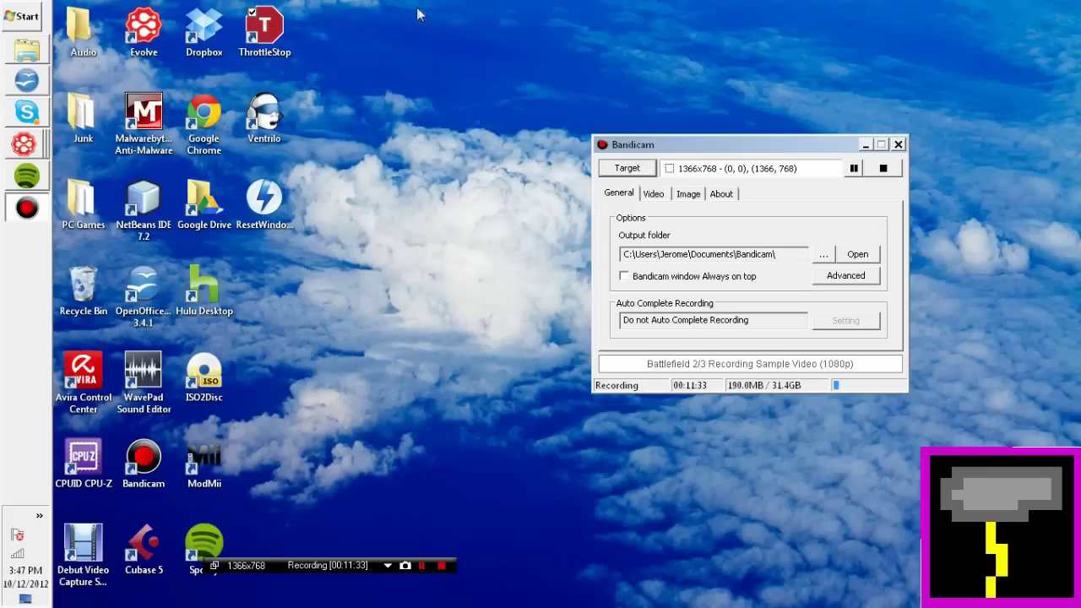
Step: Open ThrottleStop and turn off Clock Modulation, Chipset Clock Mod, Set Multiplier, EIST, C1E and BD PROCHOT
{"action": "double_click", "coordinate": [277, 51]}
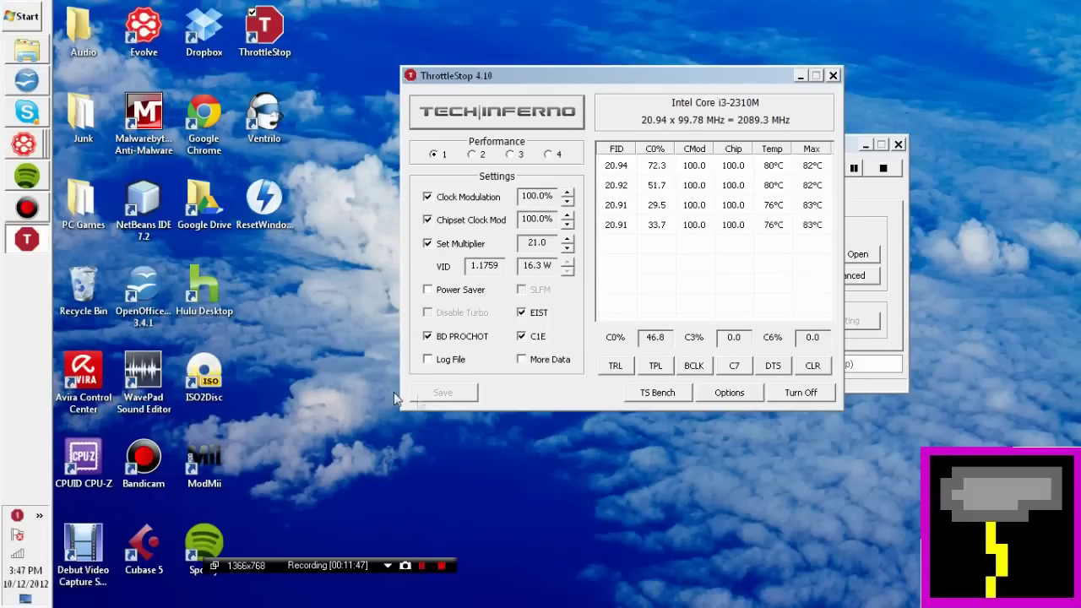
{"action": "left_click", "coordinate": [483, 201]}
{"action": "left_click", "coordinate": [475, 219]}
{"action": "left_click", "coordinate": [471, 245]}
{"action": "left_click", "coordinate": [526, 319]}
{"action": "left_click", "coordinate": [532, 337]}
{"action": "left_click", "coordinate": [473, 340]}
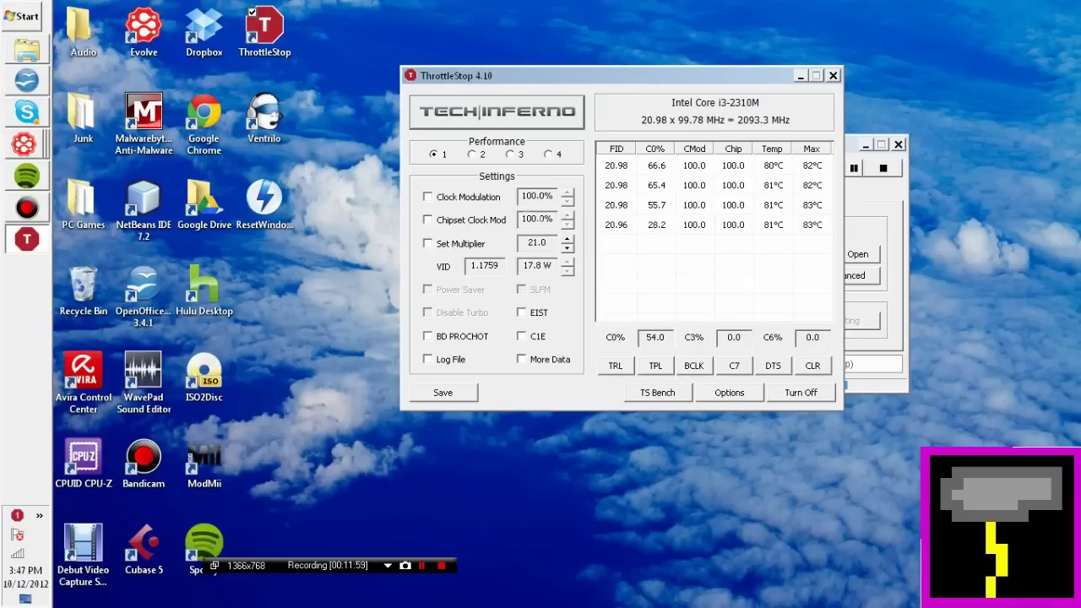
Step: Enable Clock Modulation, Chipset Clock Mod, Set Multiplier at 21.0, EIST, C1E and BD PROCHOT in ThrottleStop
{"action": "left_click", "coordinate": [482, 196]}
{"action": "left_click", "coordinate": [468, 221]}
{"action": "left_click", "coordinate": [463, 244]}
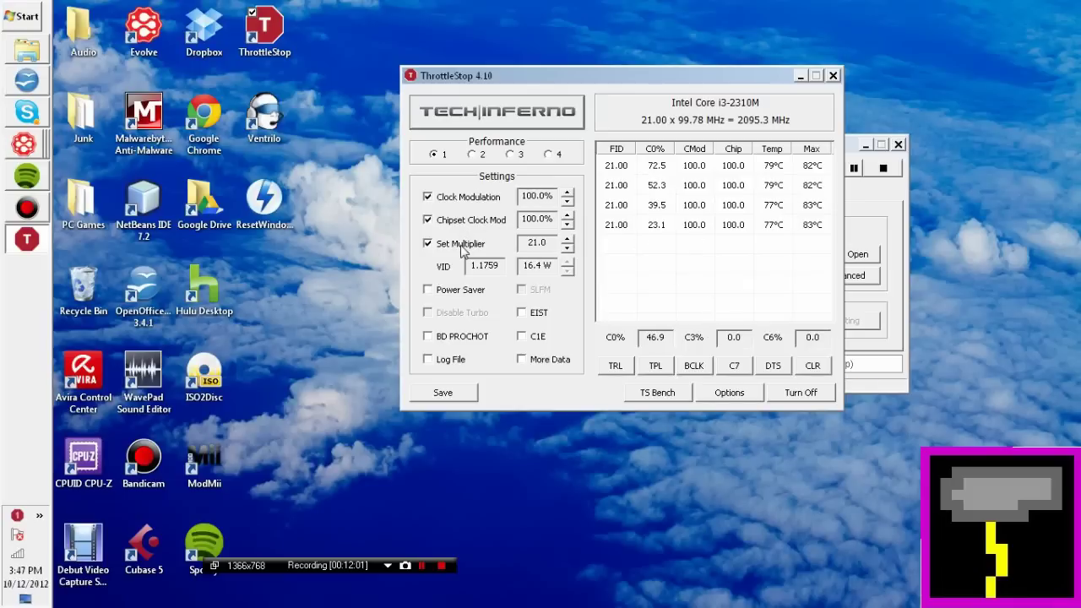
{"action": "left_click", "coordinate": [568, 241]}
{"action": "left_click", "coordinate": [523, 315]}
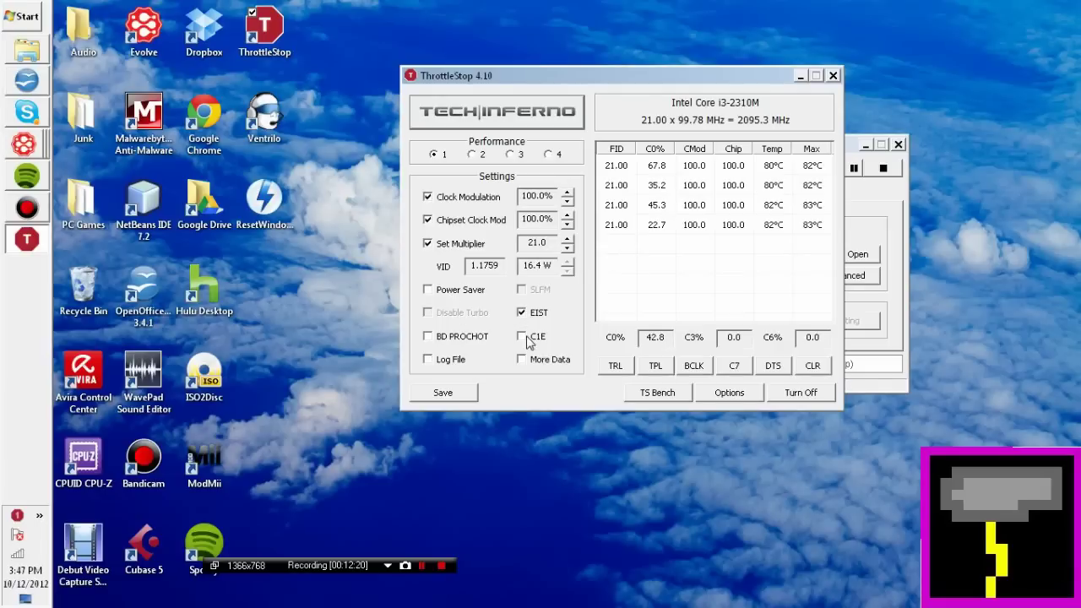
{"action": "left_click", "coordinate": [523, 338]}
{"action": "left_click", "coordinate": [443, 340]}
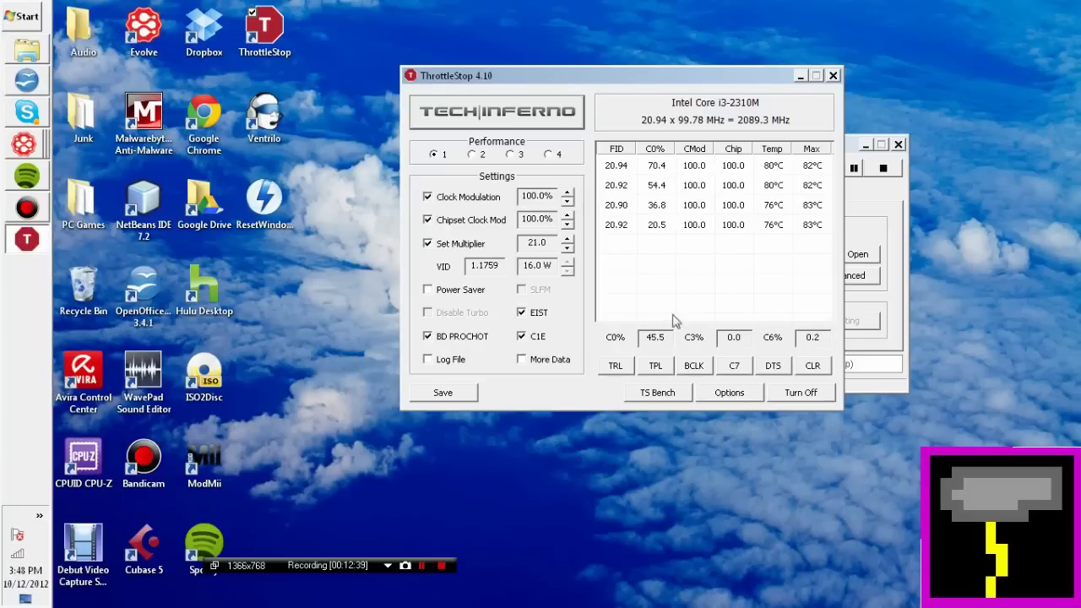
Step: Minimize ThrottleStop and check for its icon among the hidden notification icons, returning to the Bandicam window
{"action": "left_click", "coordinate": [801, 77]}
{"action": "left_click", "coordinate": [39, 515]}
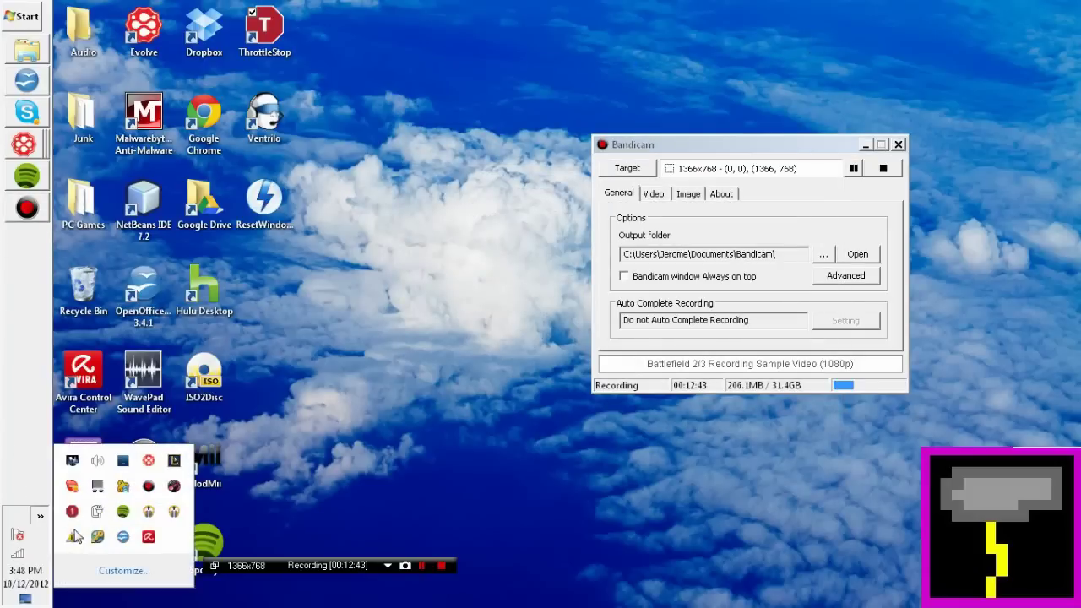
{"action": "mouse_move", "coordinate": [72, 515]}
{"action": "left_click", "coordinate": [393, 293]}
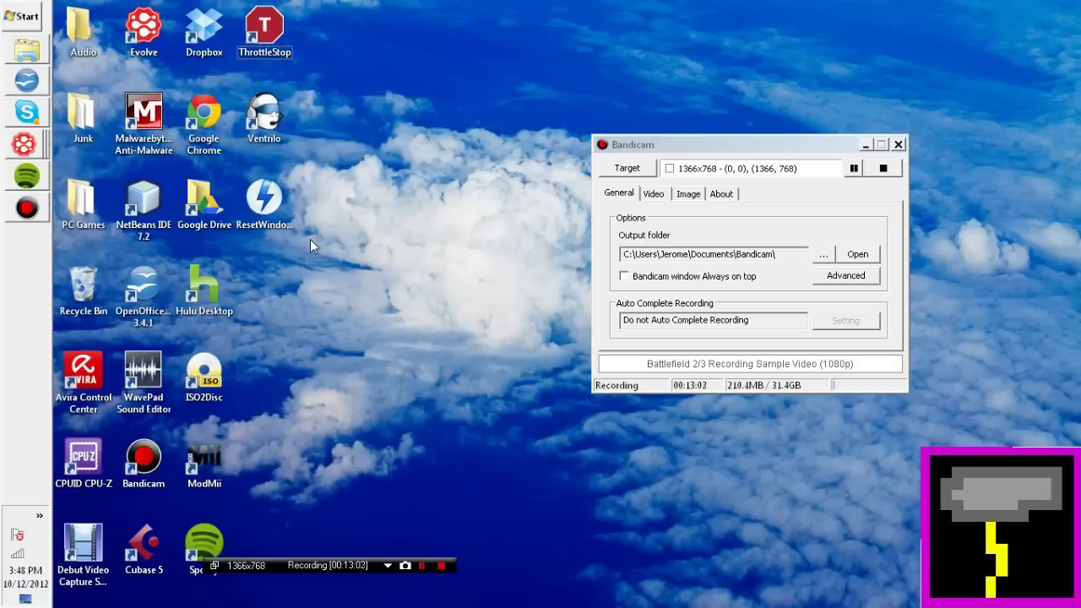
{"action": "left_click", "coordinate": [800, 144]}
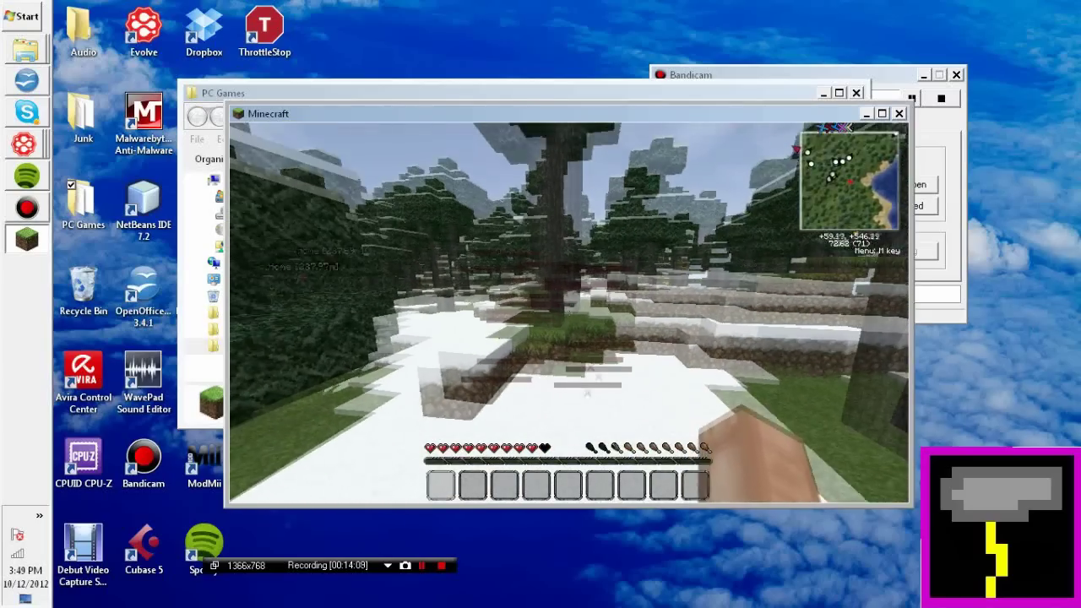
Step: Show Minecraft's debug overlay with the profiler, set the Render Distance to Short +16 and resume walking in the world
{"action": "key", "text": "shift+F3"}
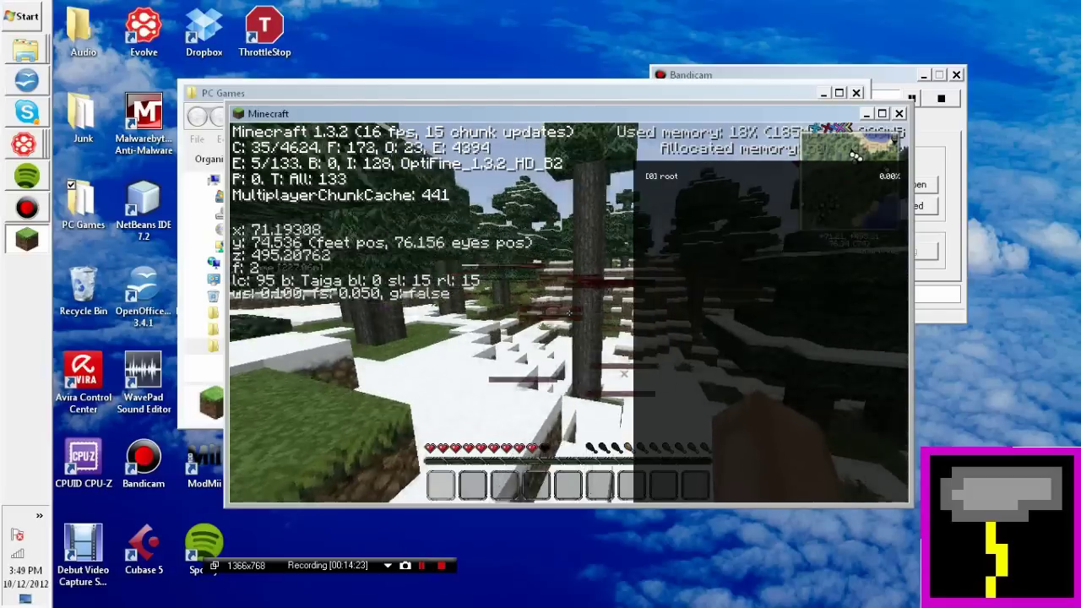
{"action": "key", "text": "Escape"}
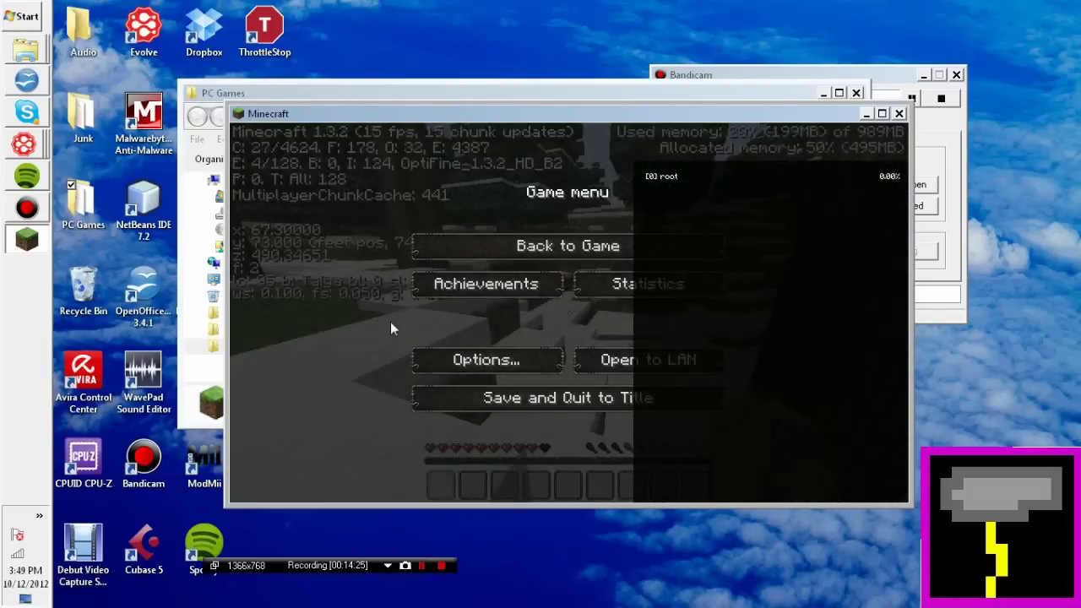
{"action": "left_click", "coordinate": [521, 368]}
{"action": "left_click", "coordinate": [560, 338]}
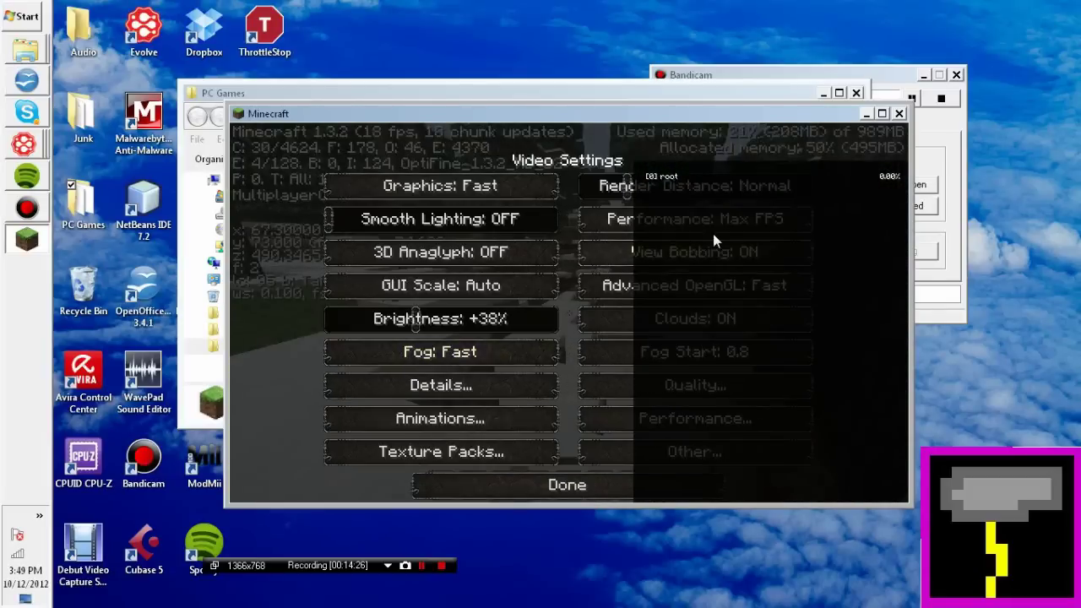
{"action": "left_click", "coordinate": [622, 187]}
{"action": "left_click", "coordinate": [611, 192]}
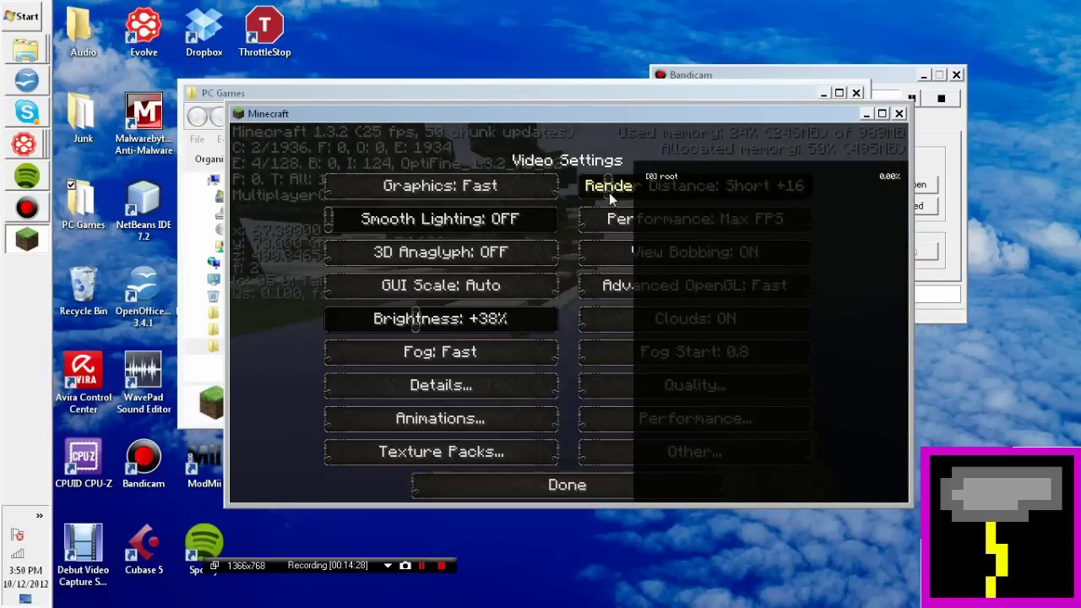
{"action": "key", "text": "Escape"}
{"action": "key", "text": "w"}
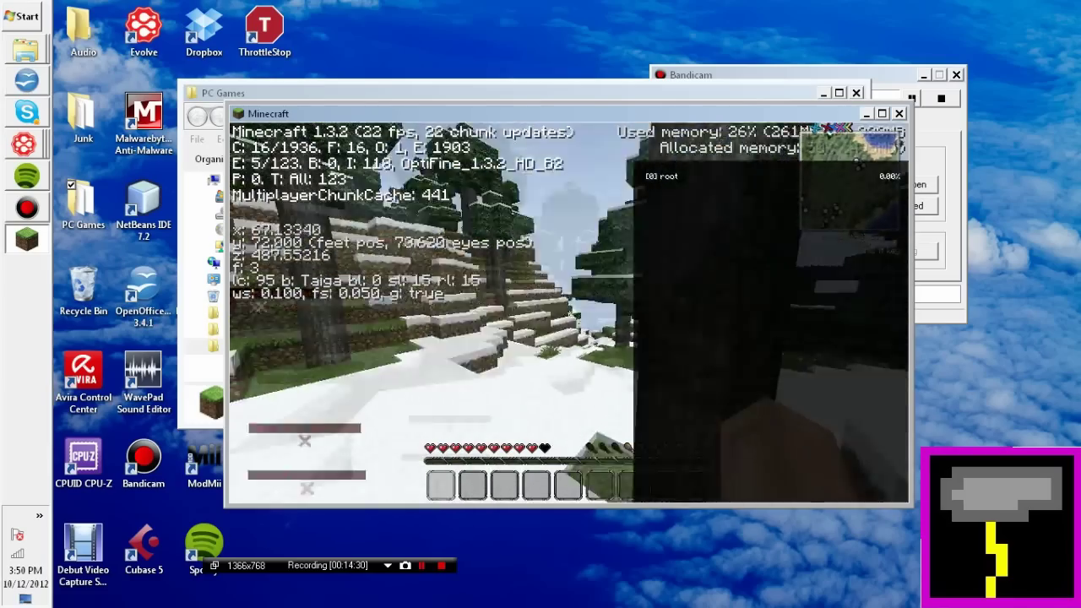
Step: Walk and jump through the snowy taiga forest in Minecraft while watching the frame rate in the debug overlay
{"action": "key", "text": "w"}
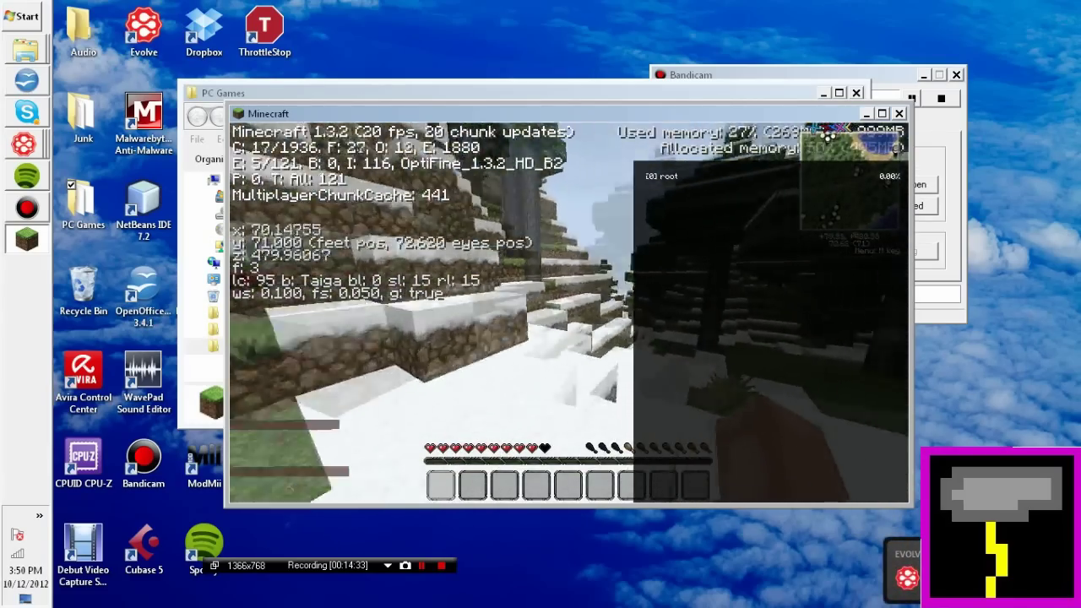
{"action": "key", "text": "w"}
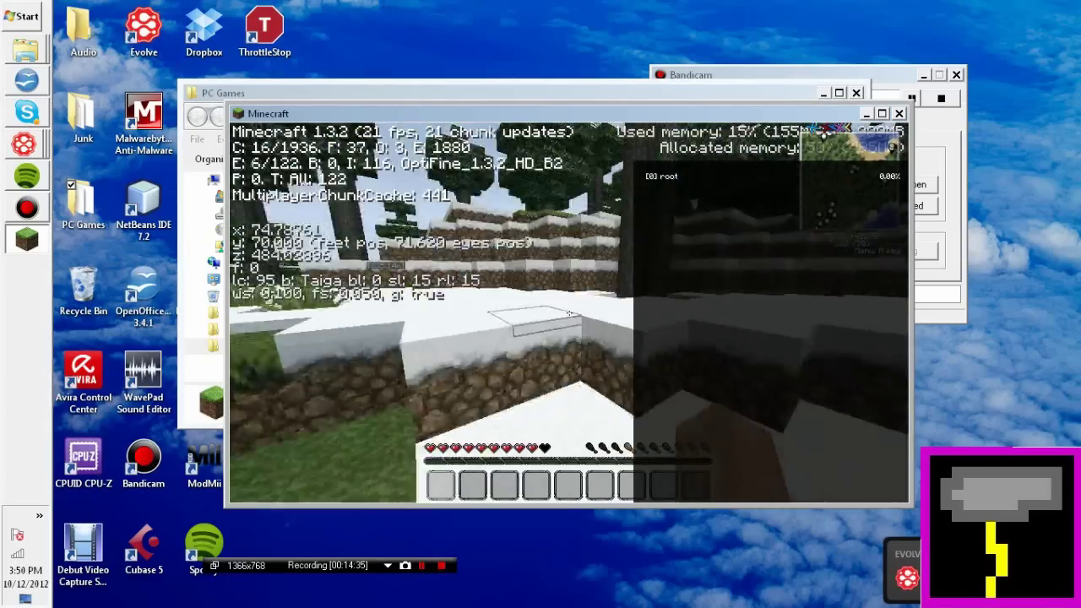
{"action": "key", "text": "w"}
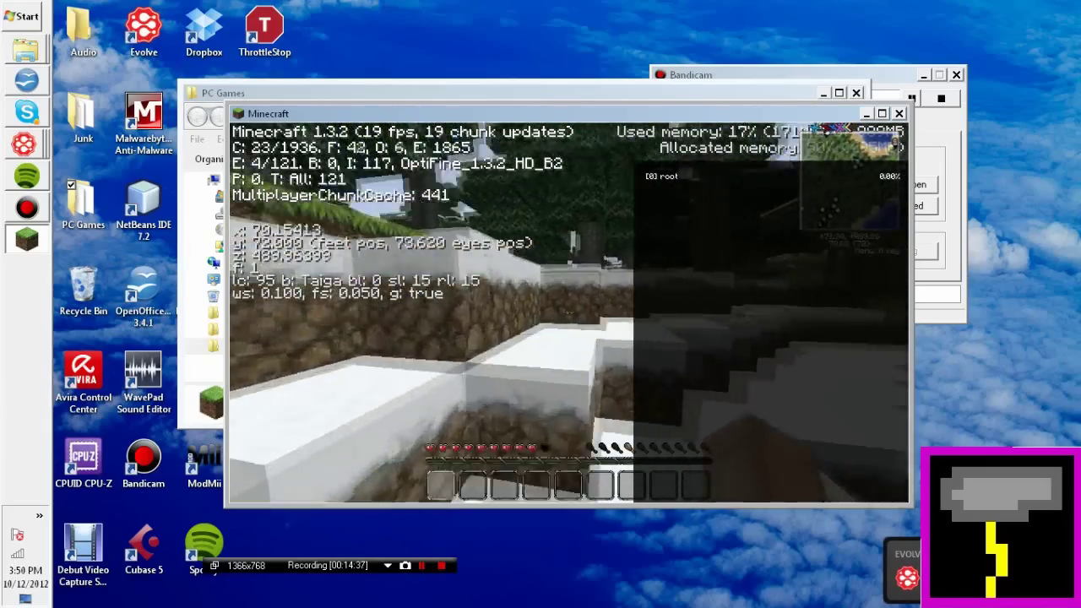
{"action": "key", "text": "w"}
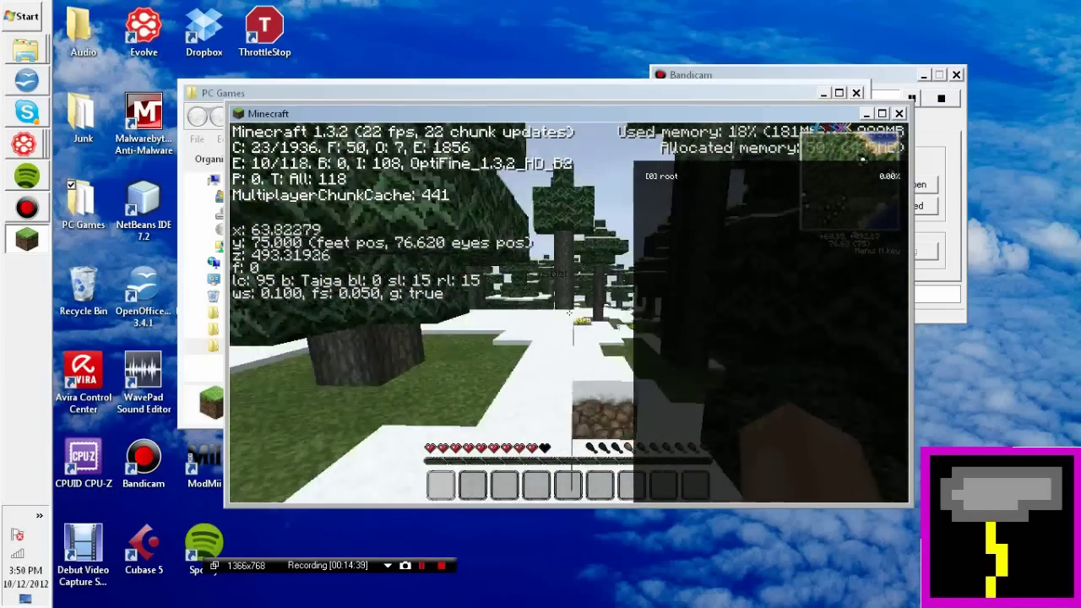
{"action": "key", "text": "w"}
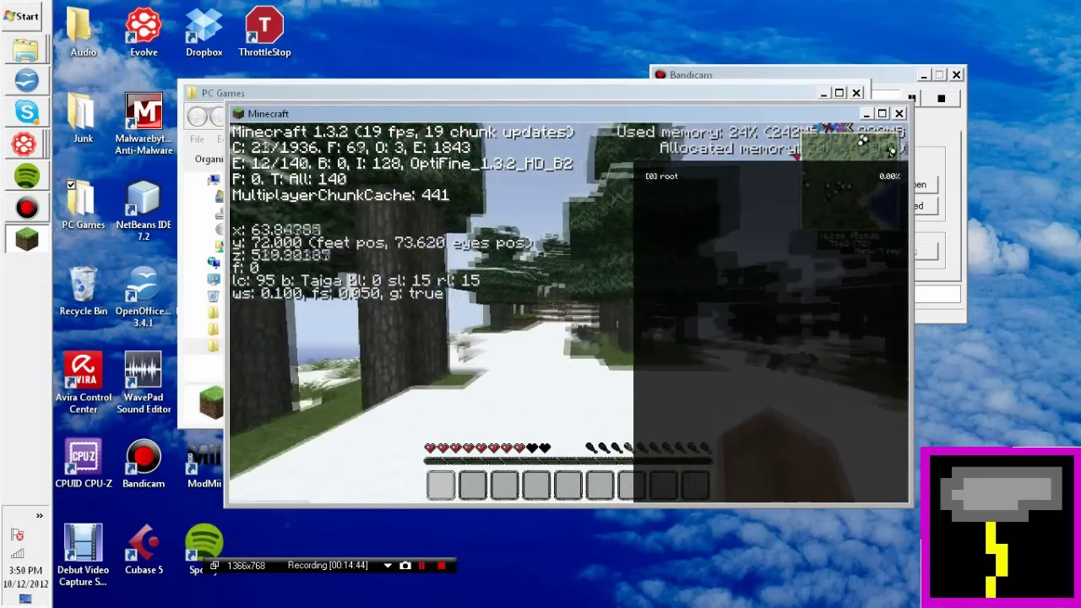
{"action": "key", "text": "w"}
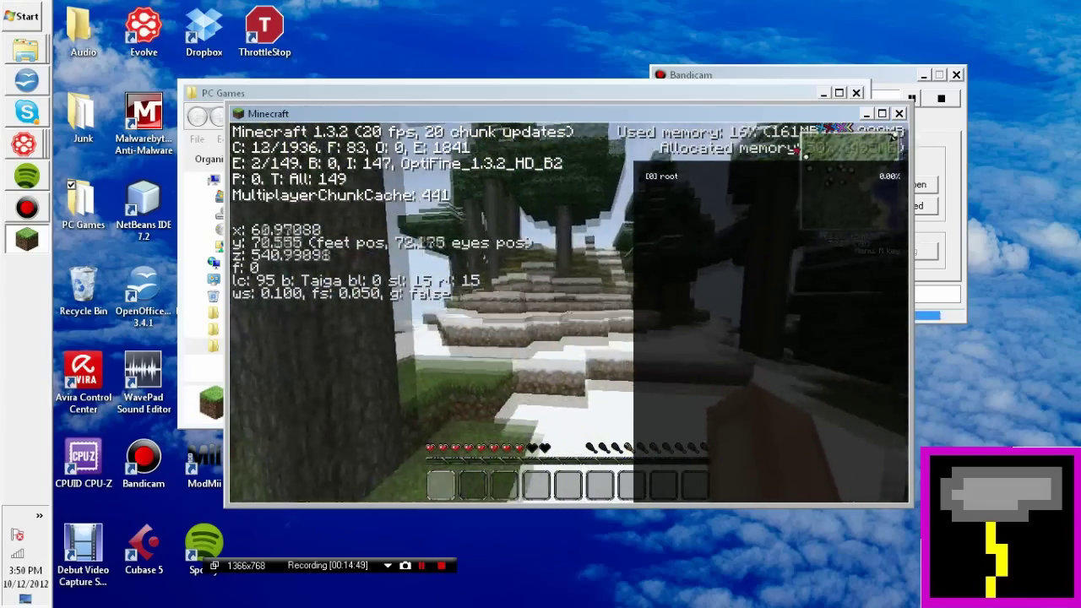
{"action": "key", "text": "w"}
{"action": "key", "text": "space"}
{"action": "key", "text": "w"}
{"action": "key", "text": "space"}
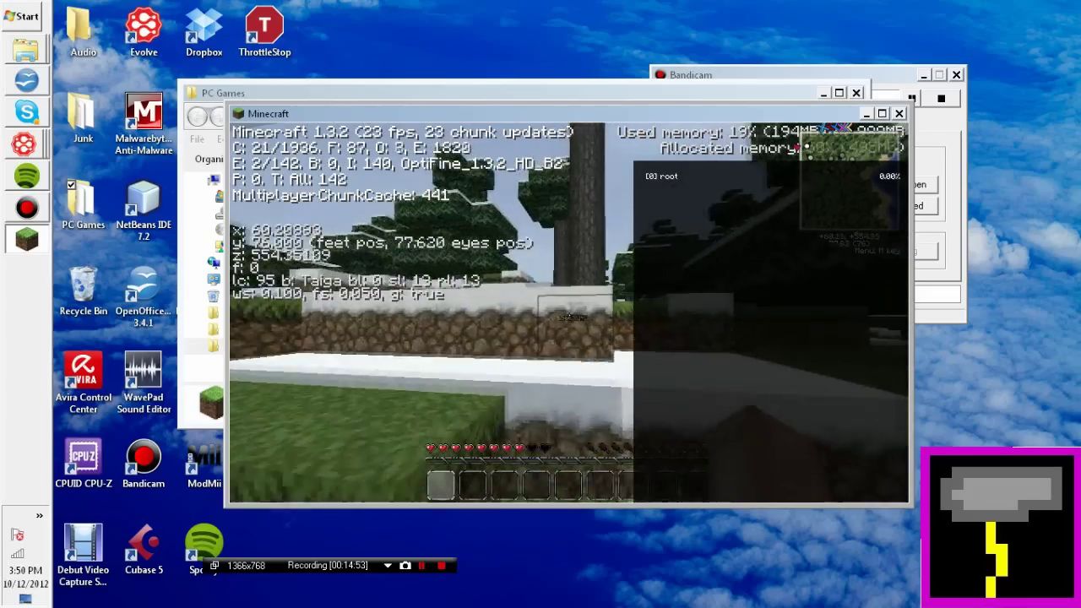
{"action": "key", "text": "w"}
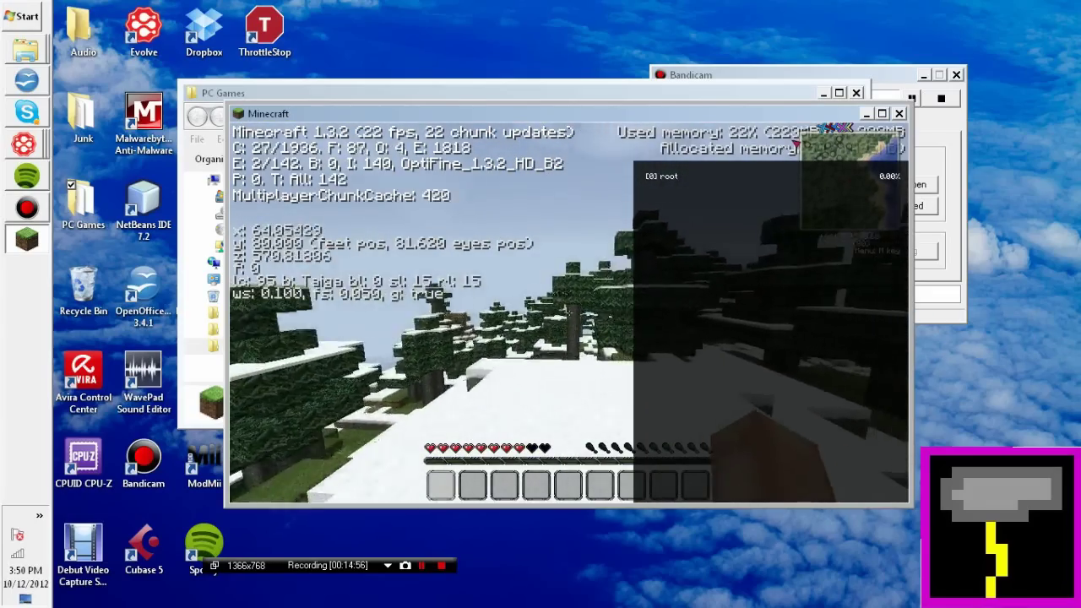
{"action": "key", "text": "w"}
{"action": "key", "text": "space"}
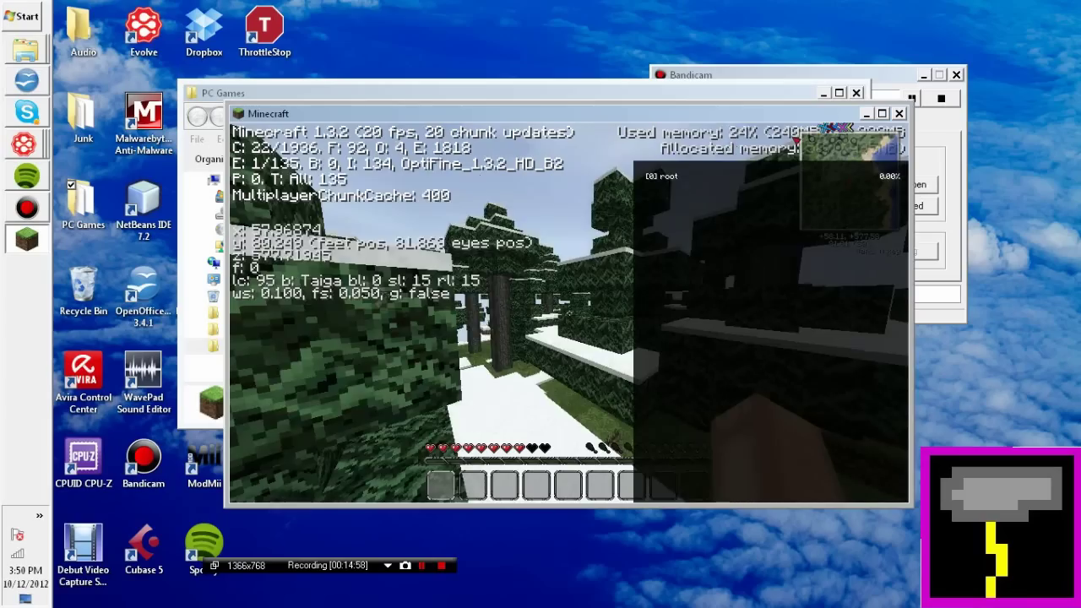
{"action": "key", "text": "s"}
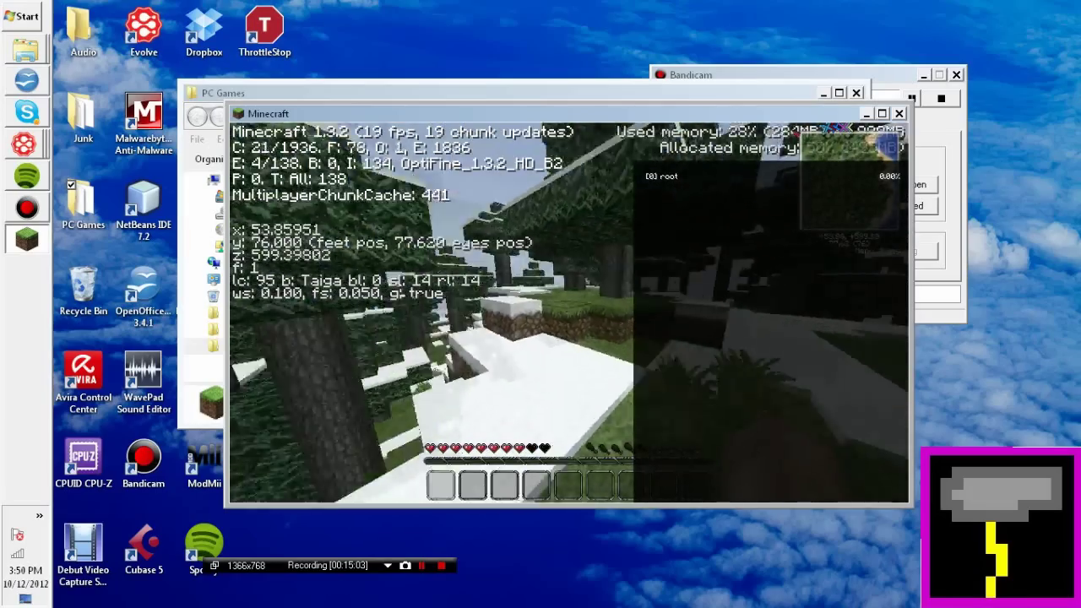
{"action": "key", "text": "w"}
{"action": "key", "text": "space"}
{"action": "key", "text": "w"}
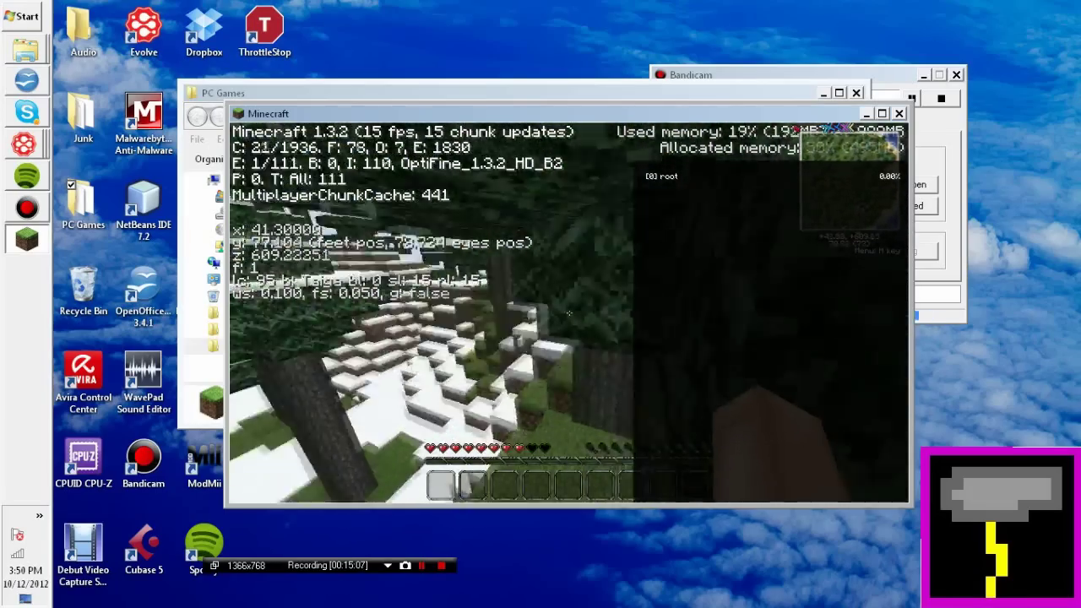
{"action": "key", "text": "w"}
{"action": "key", "text": "space"}
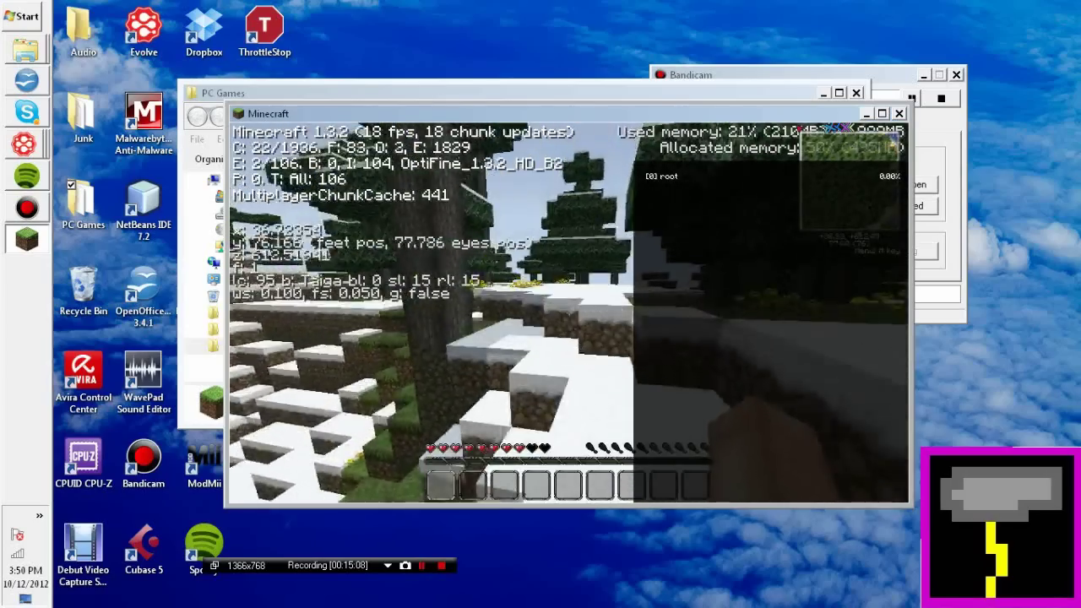
{"action": "key", "text": "w"}
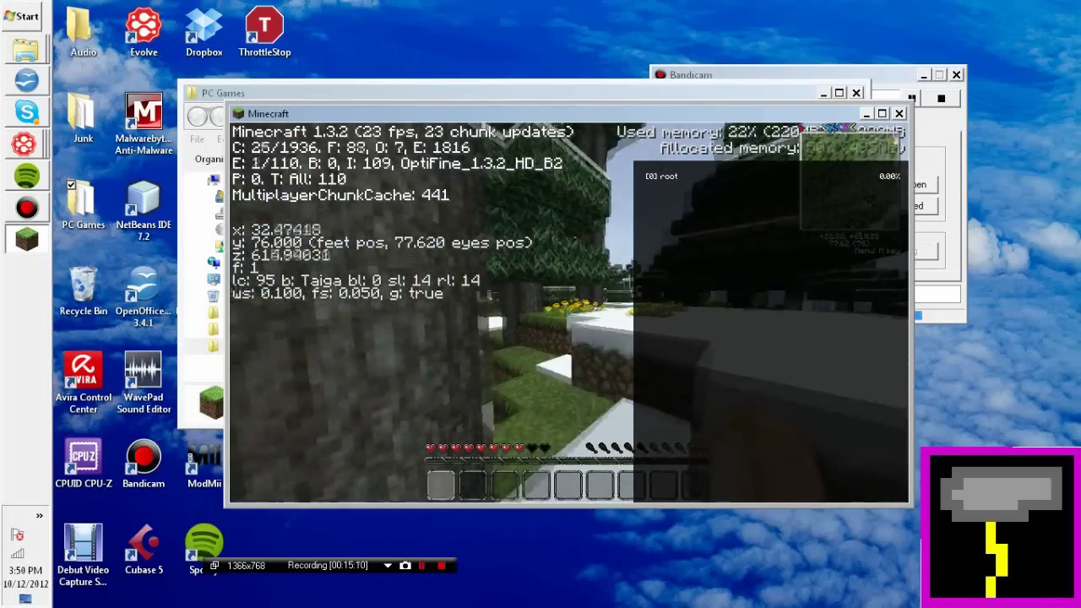